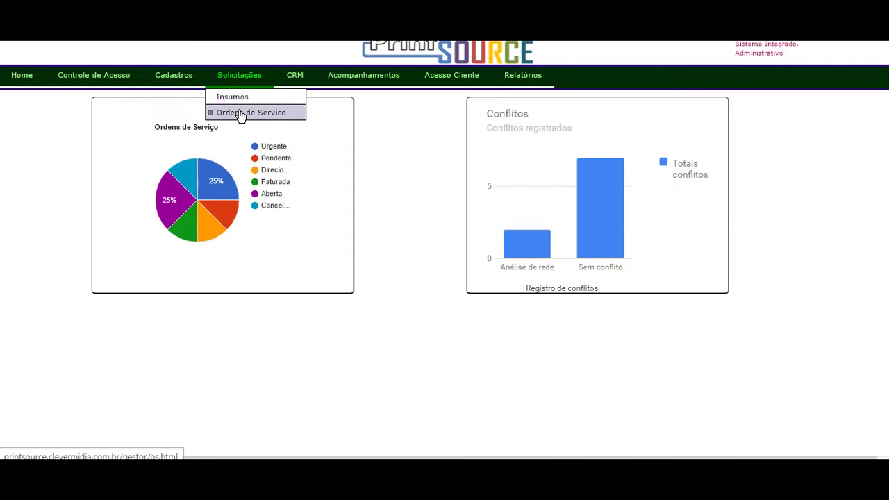
Open the Painel Ordens page to view the service orders by urgency and status.
mouse_move(362, 83)
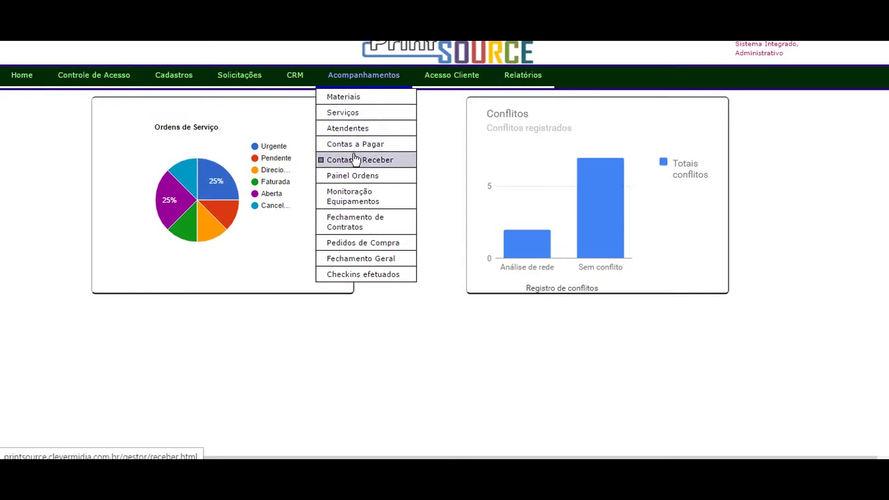
left_click(347, 182)
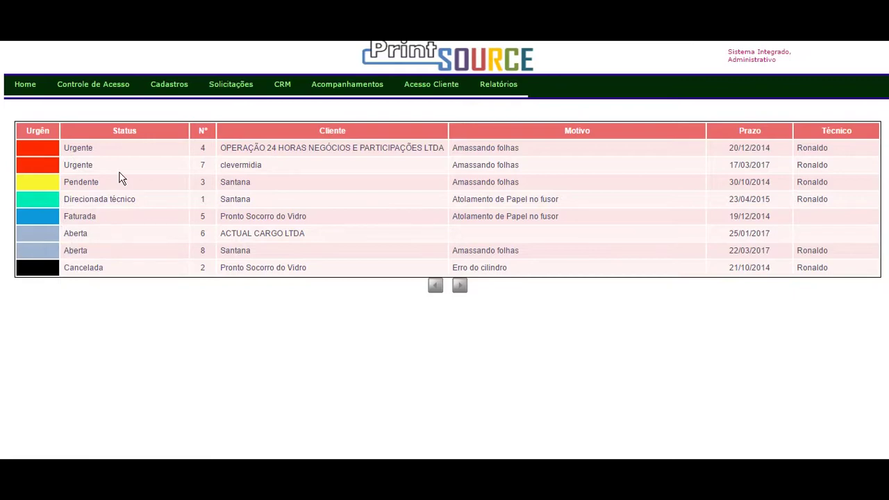
right_click(120, 21)
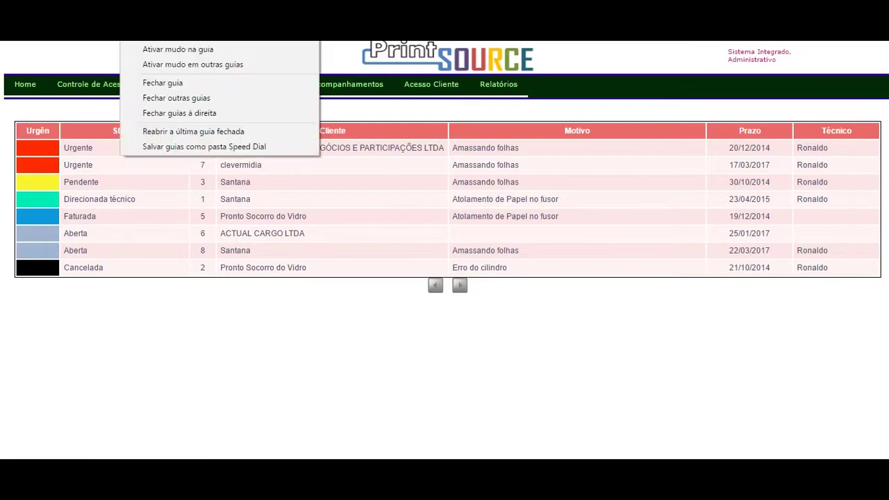
key("Escape")
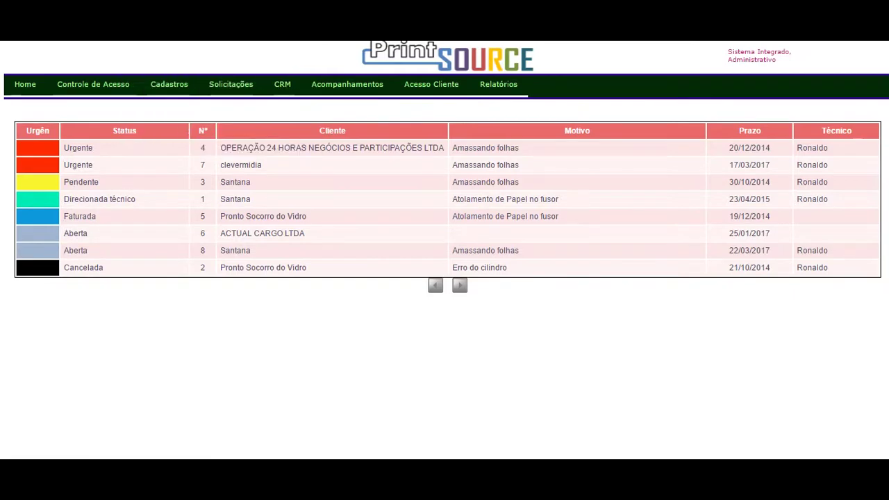
Open the Status OS registry and show its status editing list.
mouse_move(165, 89)
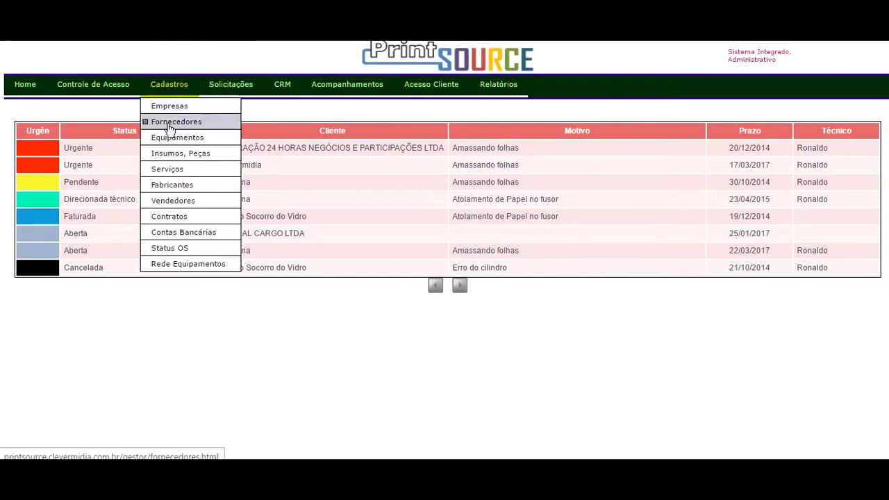
left_click(172, 249)
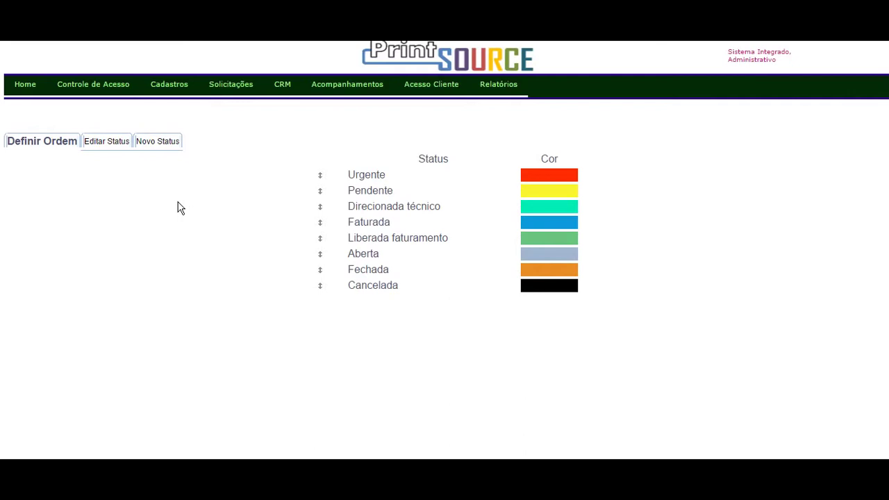
left_click(115, 148)
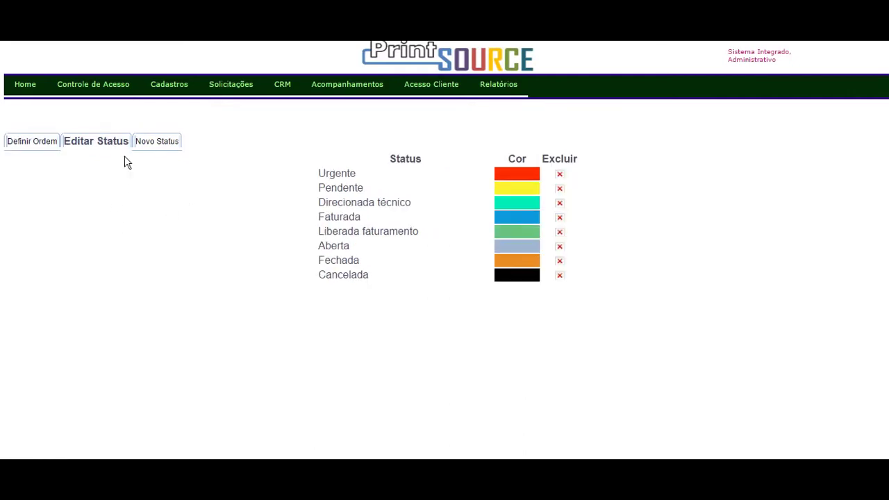
Adjust the colour of the Urgente status to #FF2700 and save it.
left_click(342, 176)
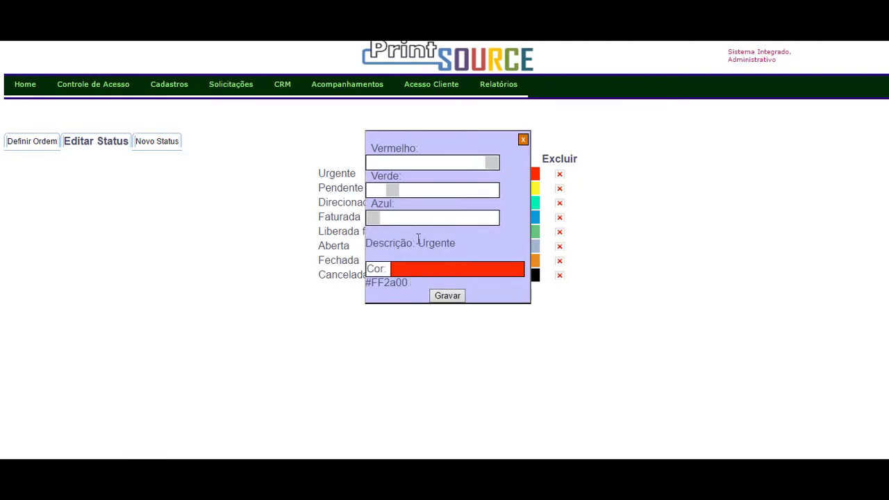
left_click_drag(375, 218, 431, 219)
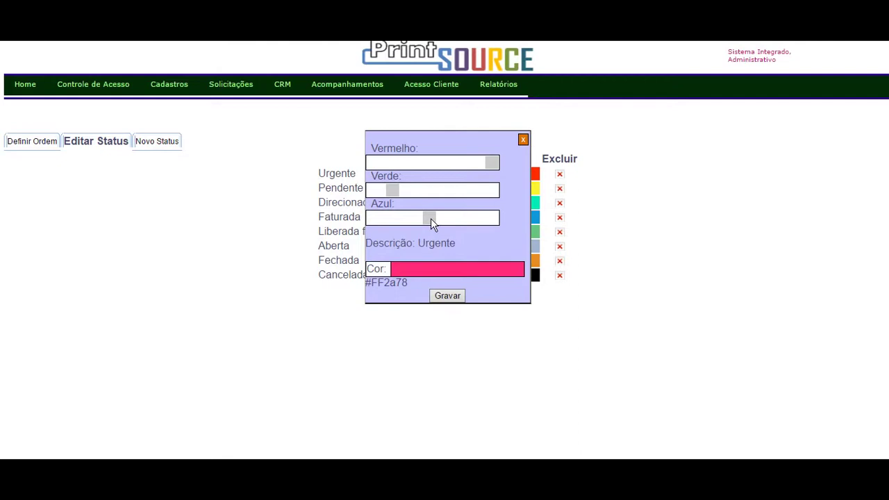
left_click_drag(430, 220, 439, 222)
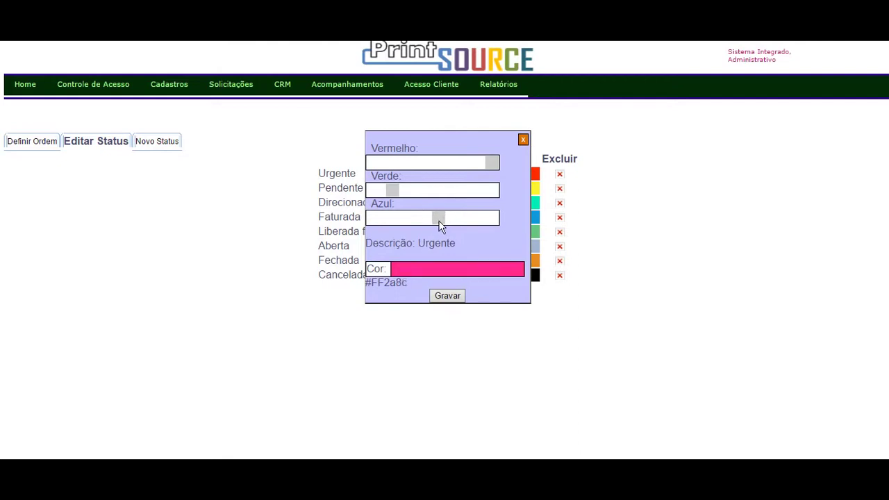
mouse_move(392, 190)
left_mouse_down()
mouse_move(411, 191)
mouse_move(391, 196)
left_mouse_up()
left_click_drag(438, 220, 372, 222)
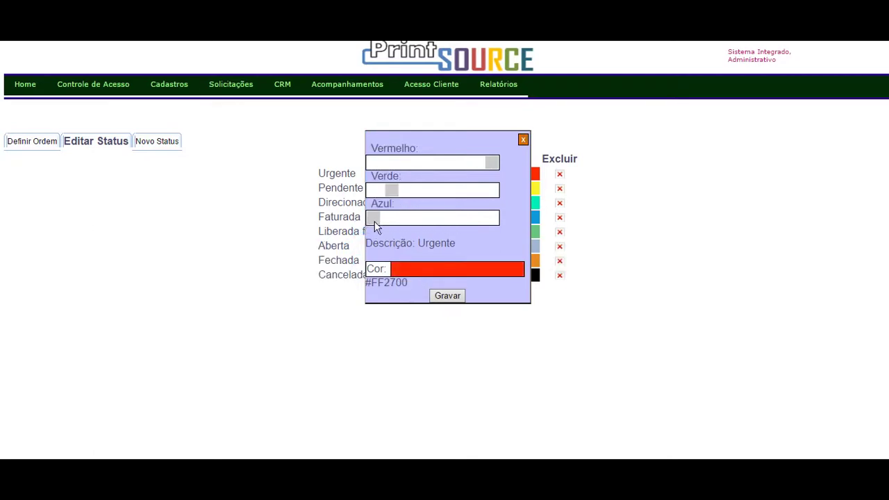
left_click(454, 295)
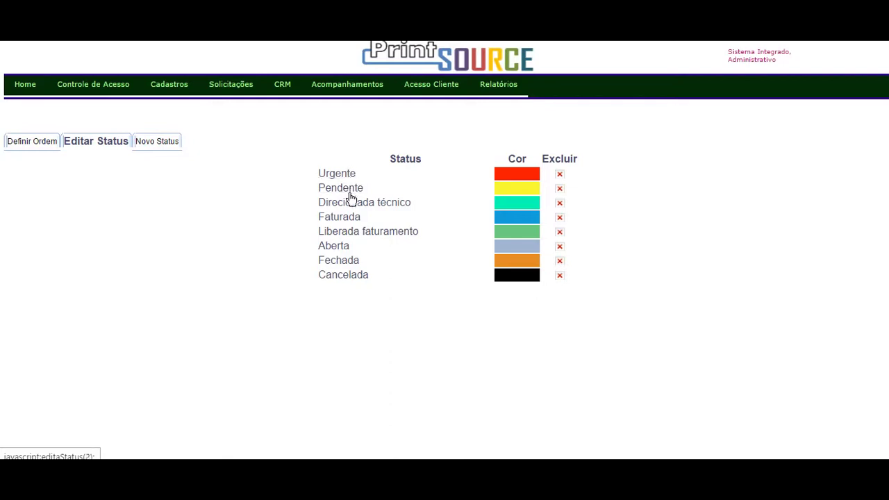
In the status order definition, move Cancelada above Aberta and return it to the end of the list.
left_click(34, 141)
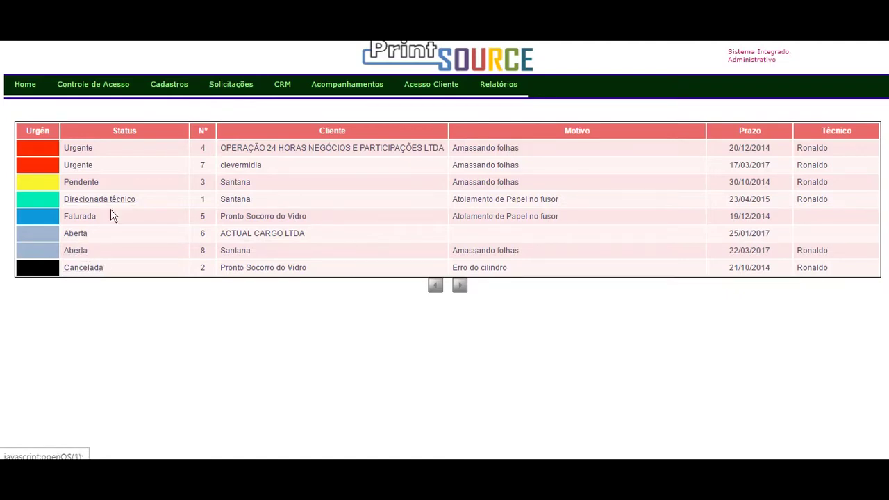
left_click(124, 131)
mouse_move(408, 89)
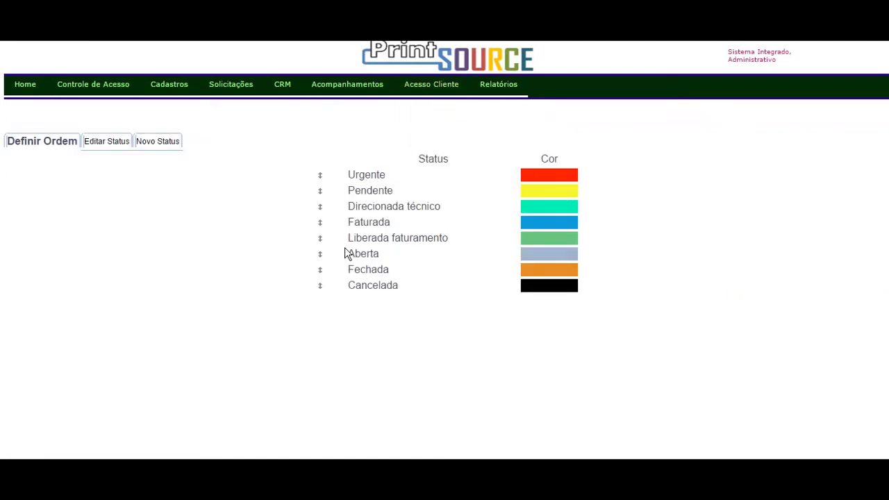
left_click_drag(331, 292, 331, 254)
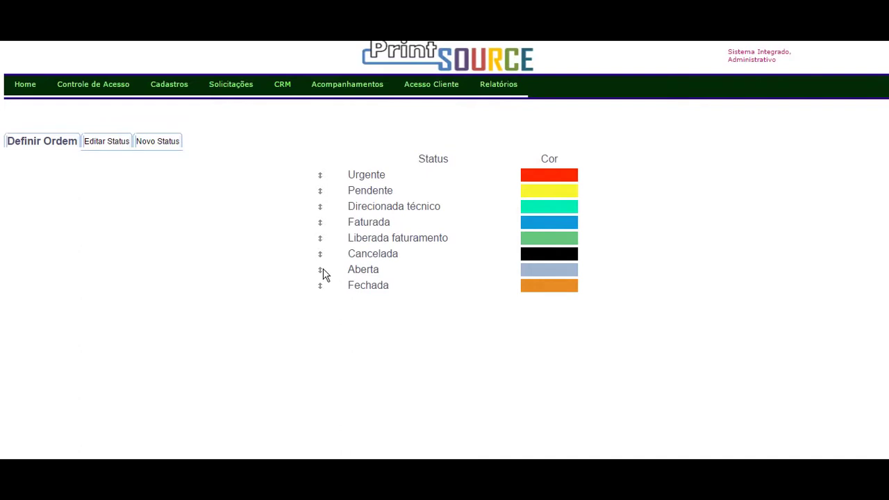
left_click_drag(326, 255, 324, 286)
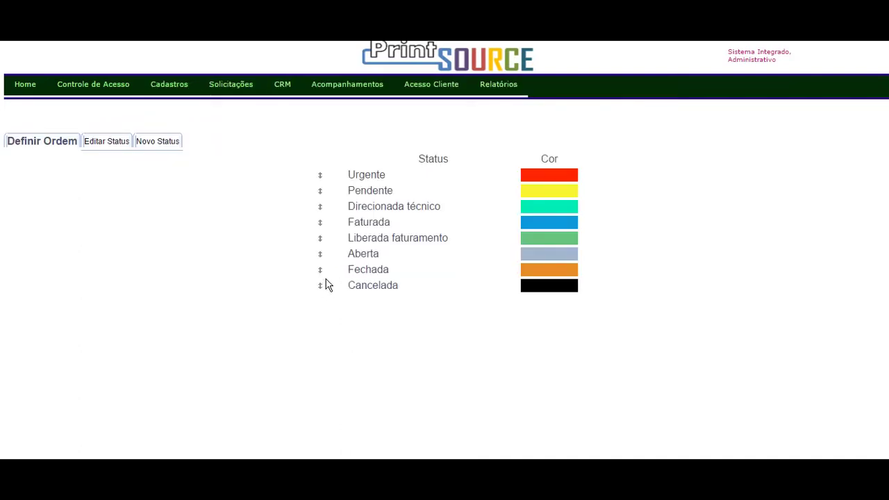
Go to the Ordens de Serviço list and open the Cancelada order of client Pronto Socorro do Vidro.
left_click(231, 104)
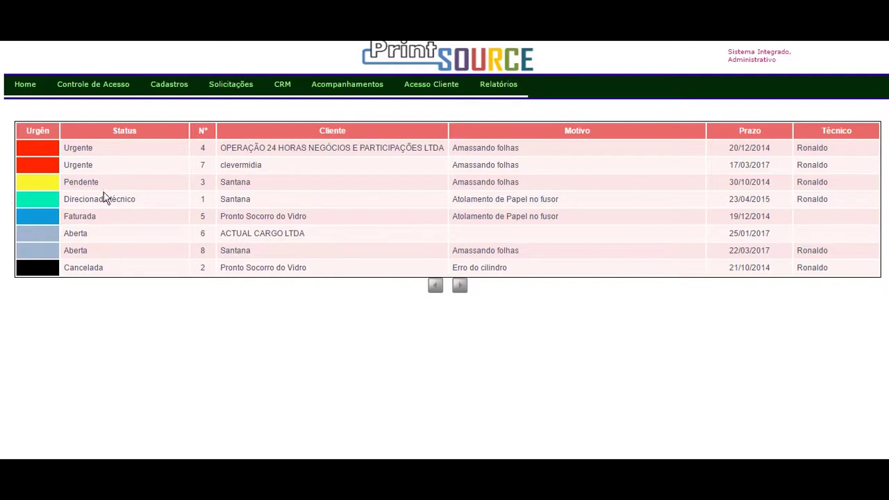
mouse_move(290, 98)
mouse_move(234, 86)
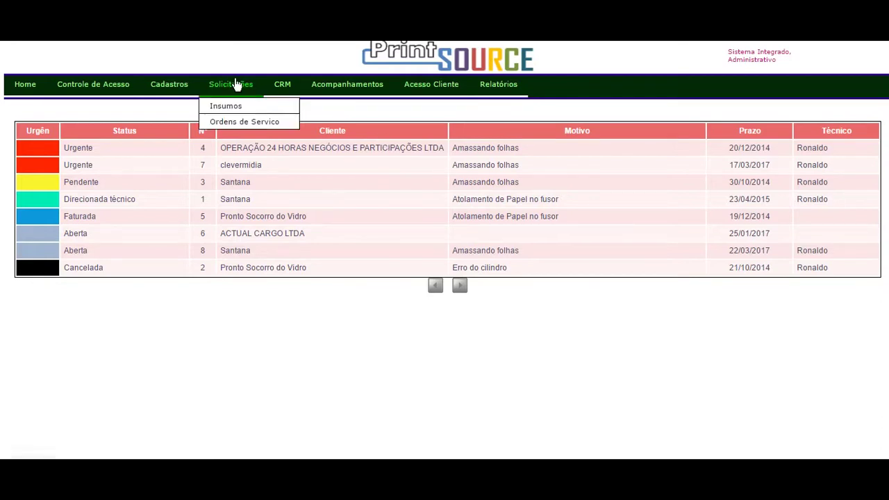
left_click(235, 122)
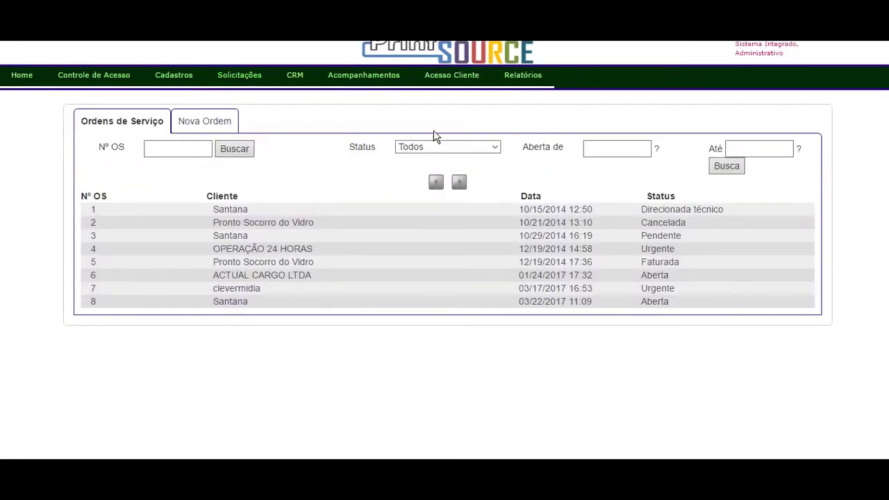
left_click(242, 222)
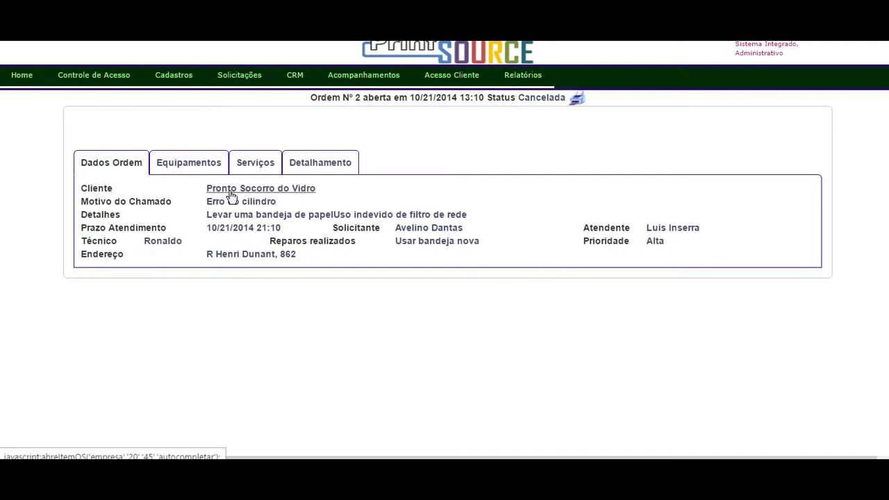
Look up clients starting with "cl" in the order's Cliente field and close the edit without saving.
left_click(236, 194)
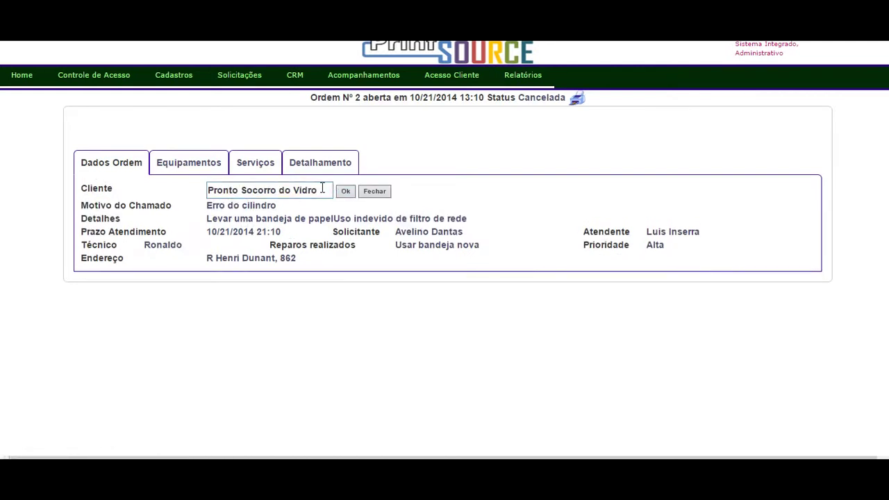
left_click_drag(322, 190, 207, 196)
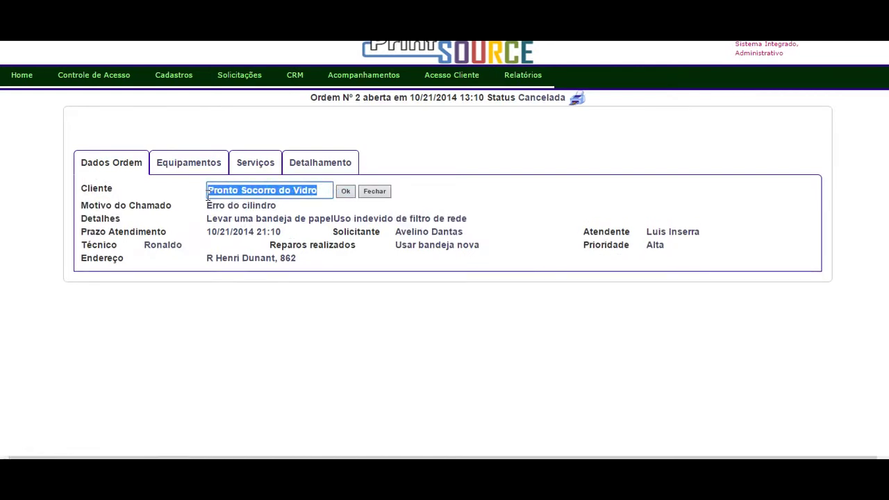
type("c")
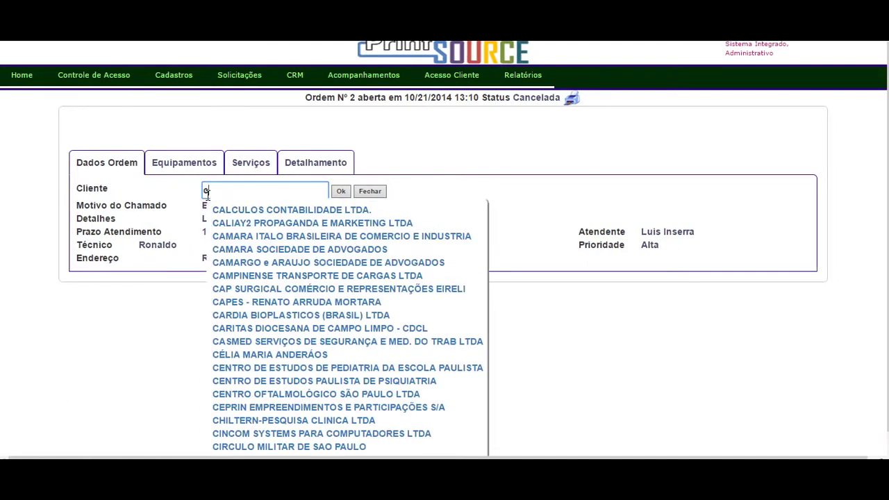
type("l")
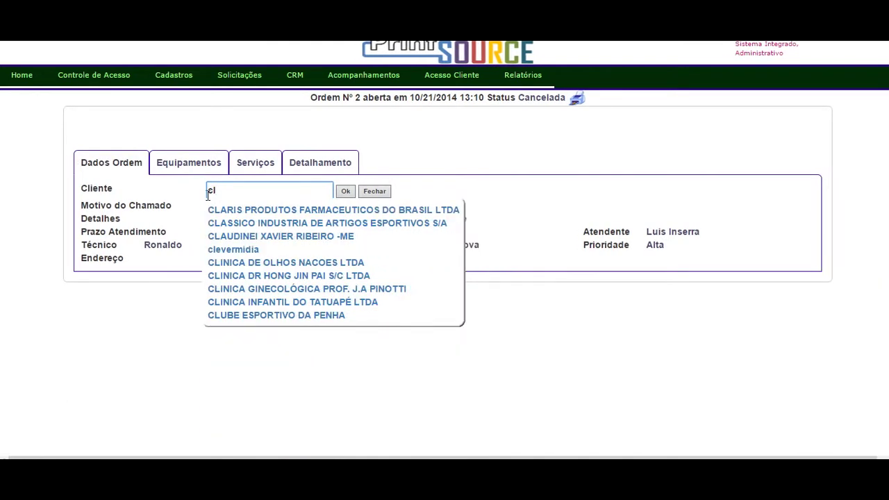
key("BackSpace")
key("BackSpace")
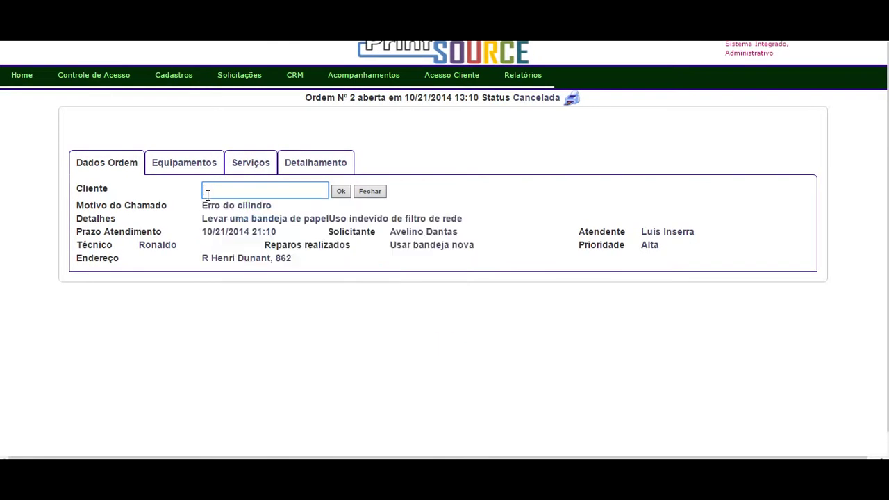
left_click(378, 194)
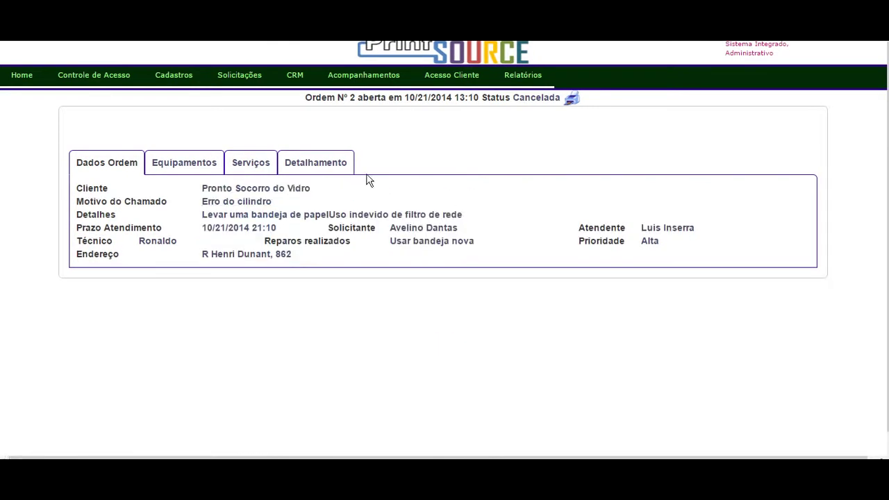
View the Motivo do Chamado options and the Detalhes editor of the order, closing both without changes.
left_click(261, 203)
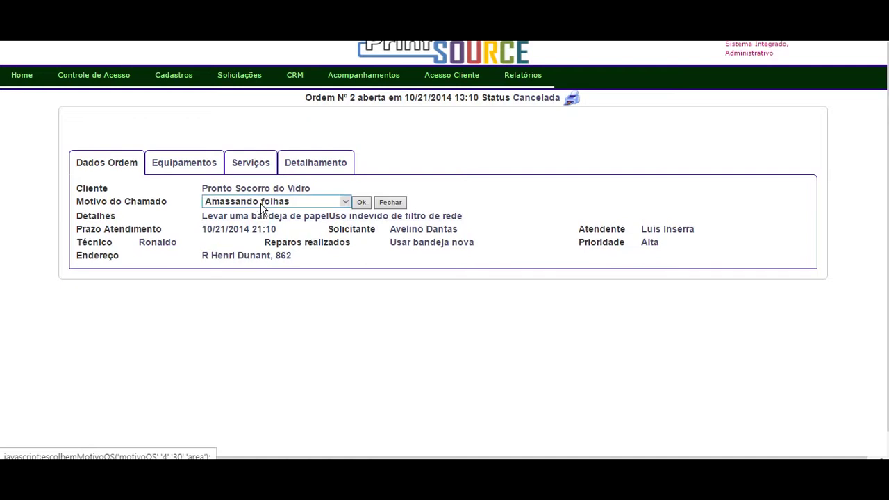
left_click(345, 202)
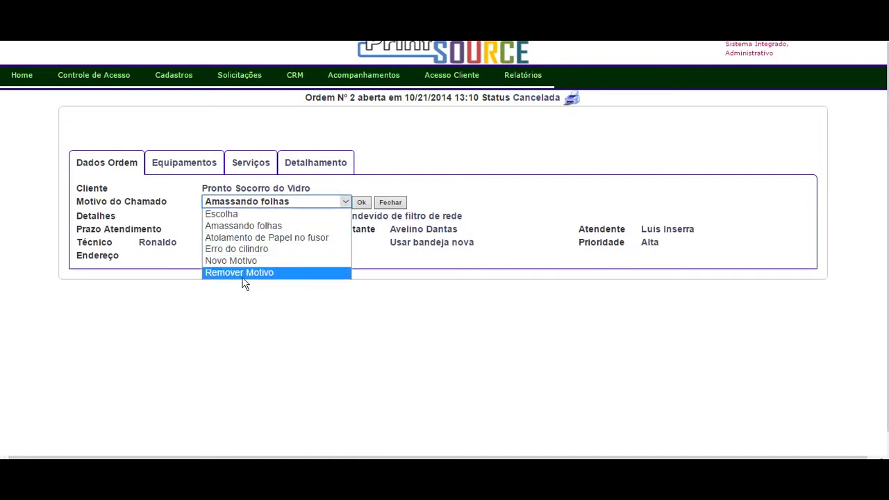
left_click(391, 204)
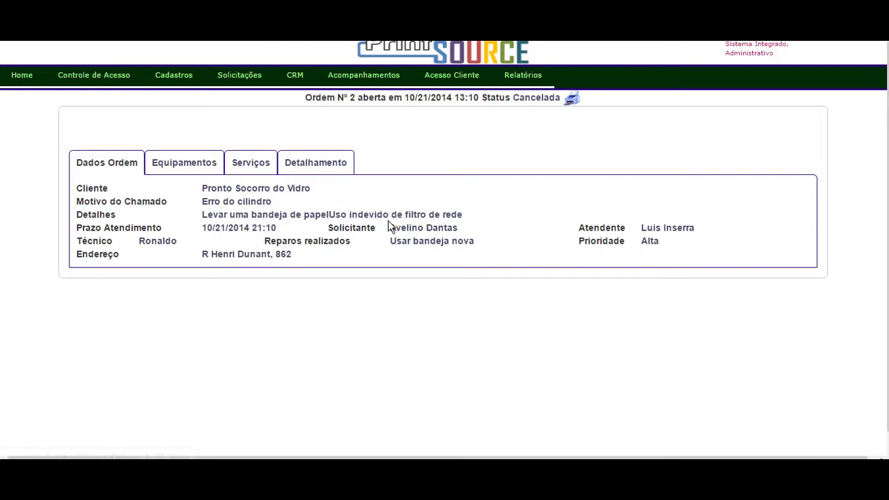
left_click(390, 216)
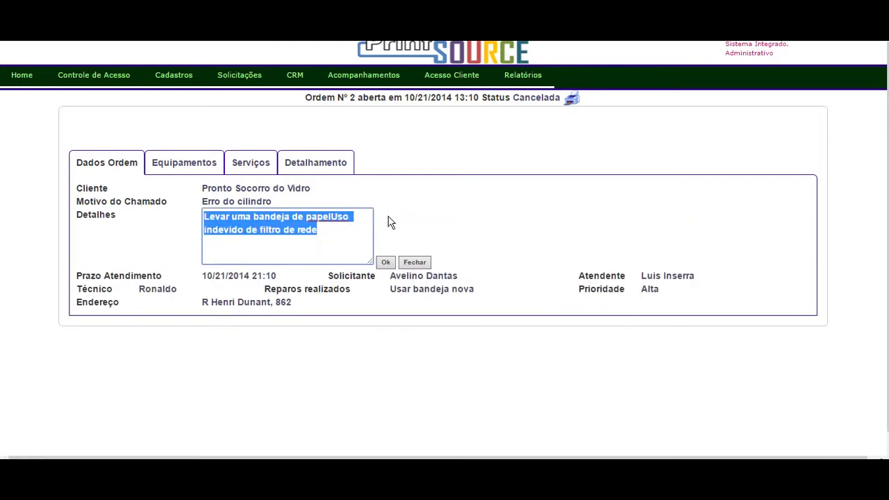
left_click(416, 264)
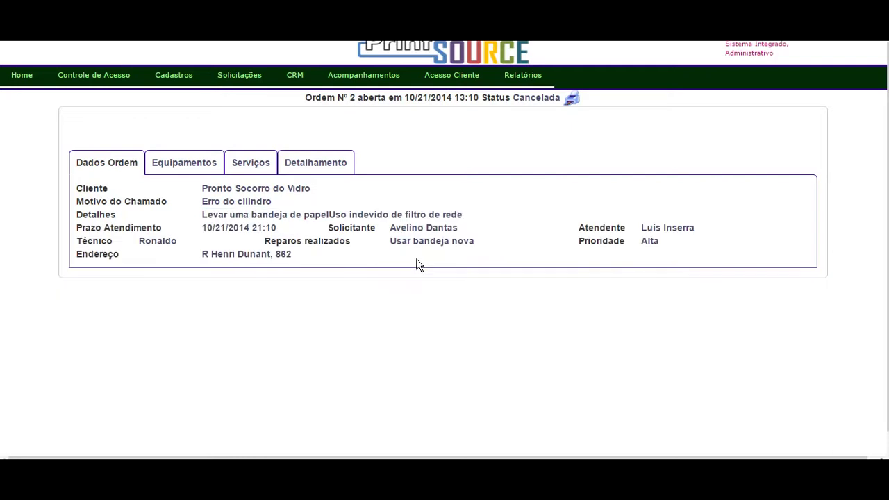
Recalculate the order's Prazo Atendimento using 08 Horas Úteis and save the resulting deadline.
left_click(235, 229)
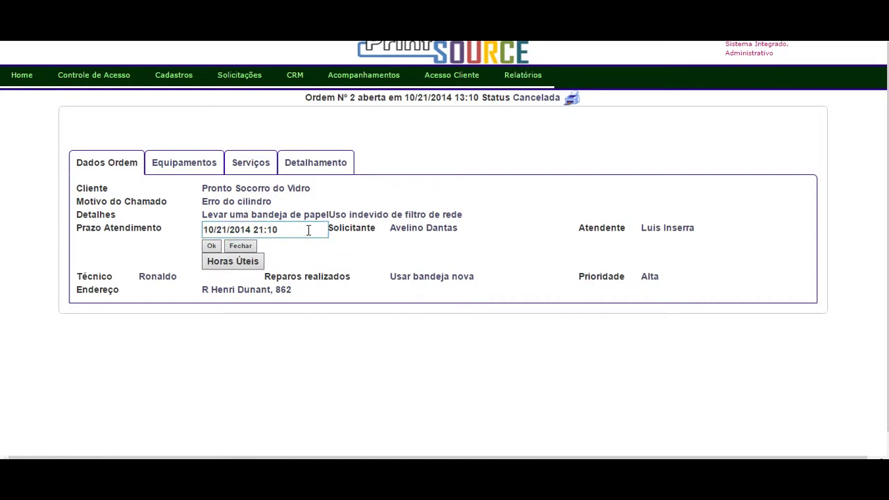
left_click(234, 268)
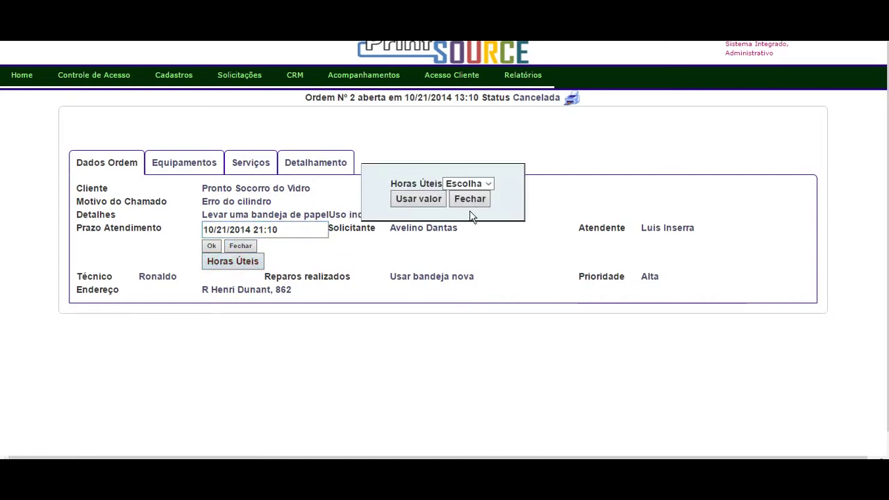
left_click(475, 184)
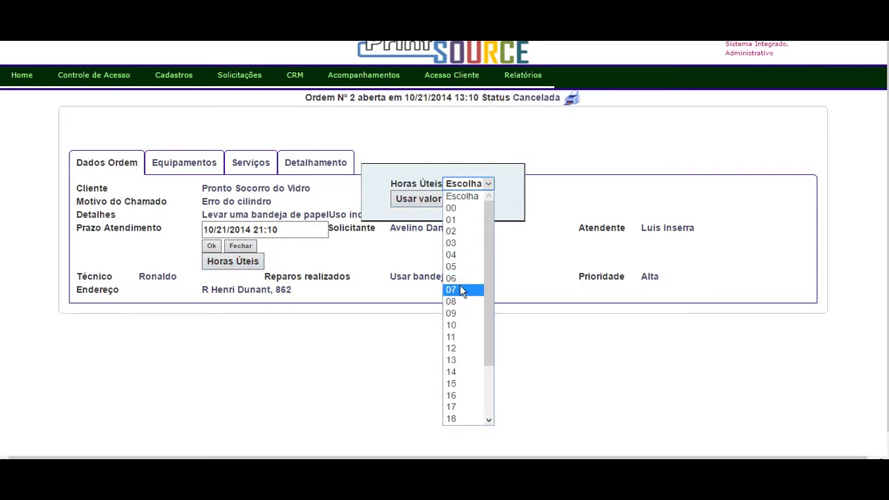
left_click(455, 302)
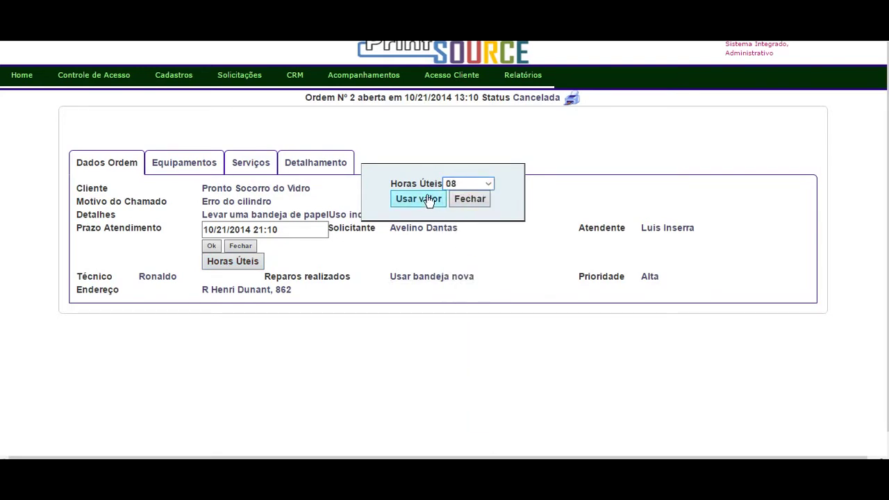
left_click(419, 199)
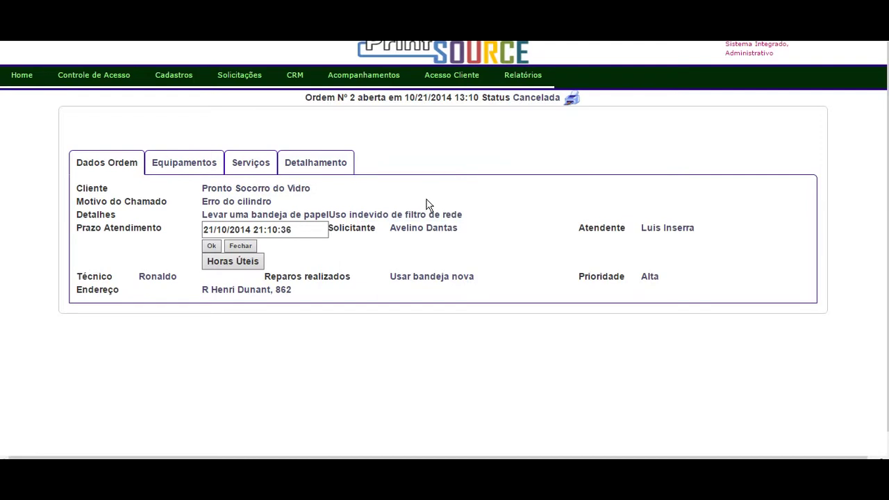
left_click(211, 248)
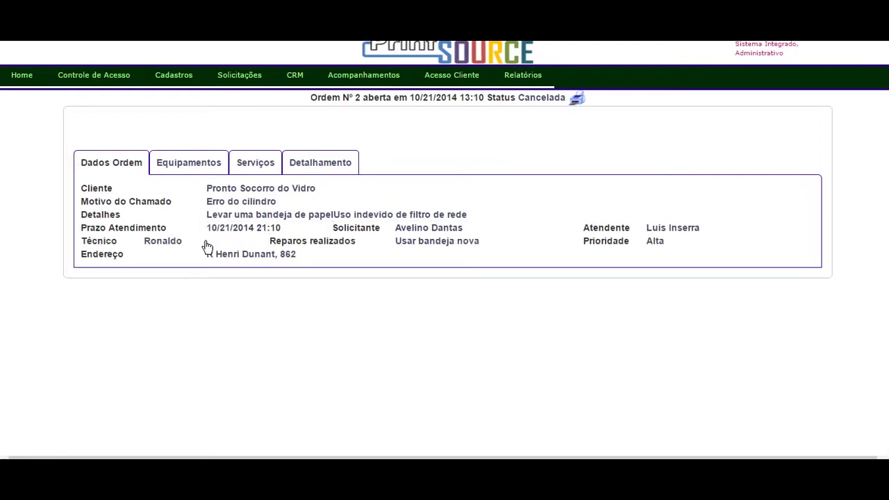
View the contacts available for the order's Solicitante field and close the edit without saving.
left_click(414, 232)
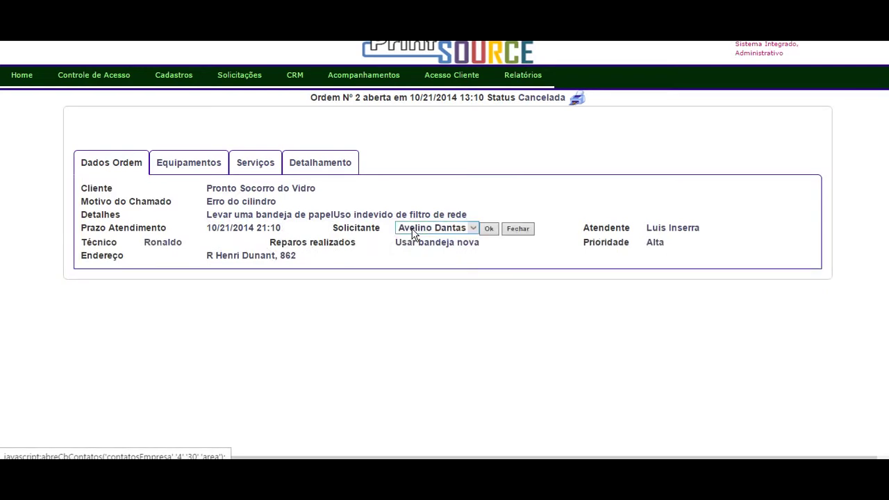
left_click(469, 228)
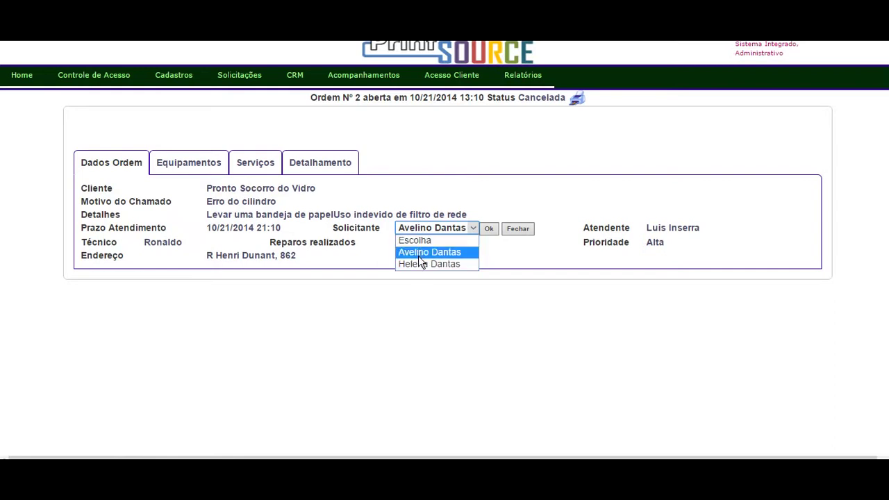
left_click(517, 230)
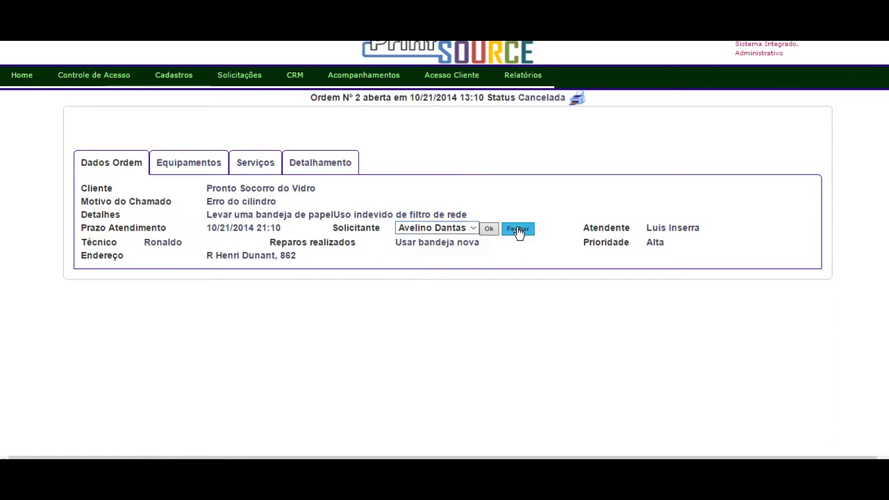
left_click(517, 231)
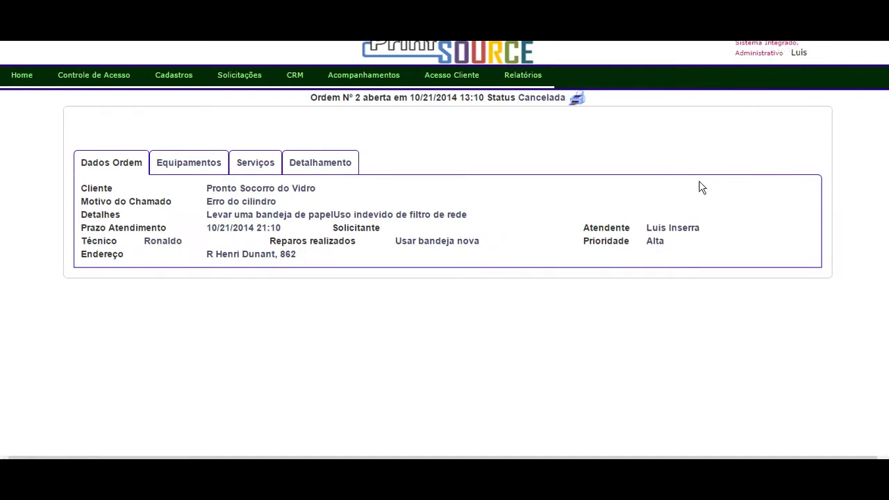
View the Atendente options and the Reparos realizados editor of the order, closing both without changes.
left_click(680, 228)
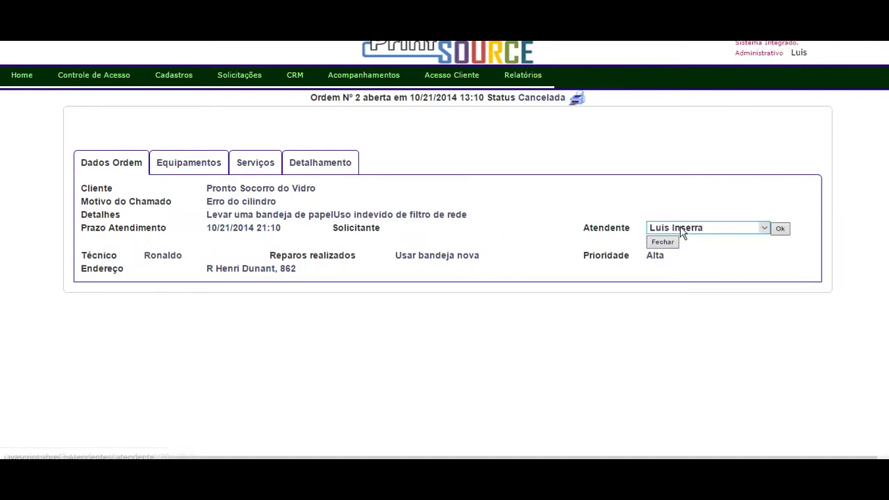
left_click(764, 230)
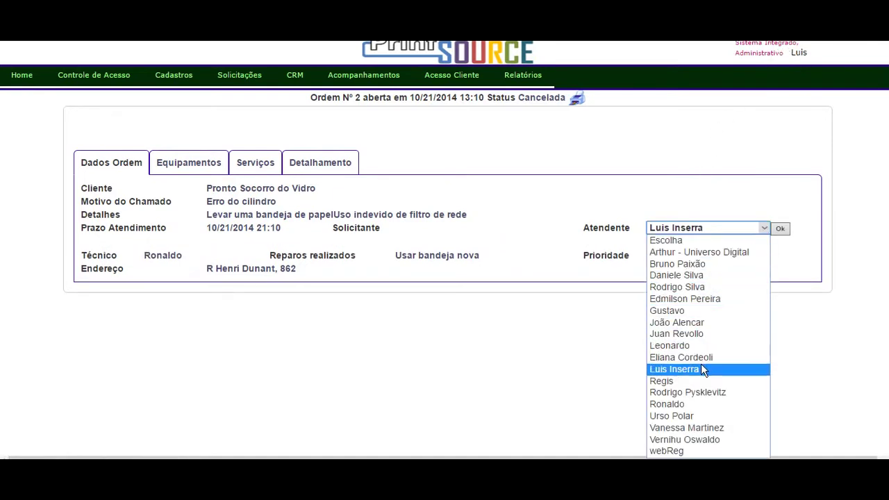
left_click(792, 241)
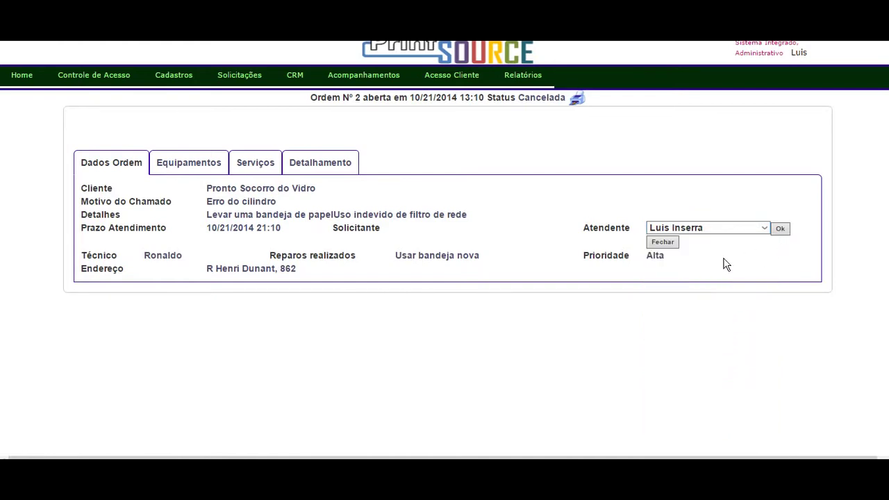
left_click(672, 244)
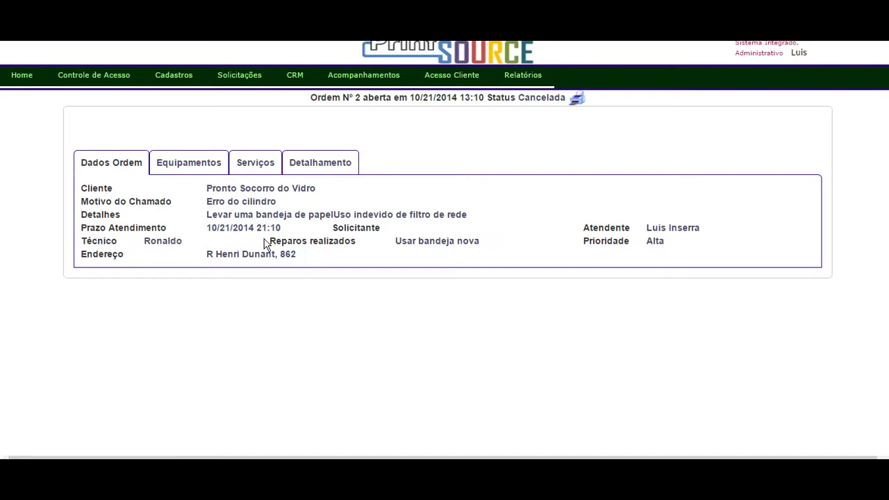
left_click(423, 244)
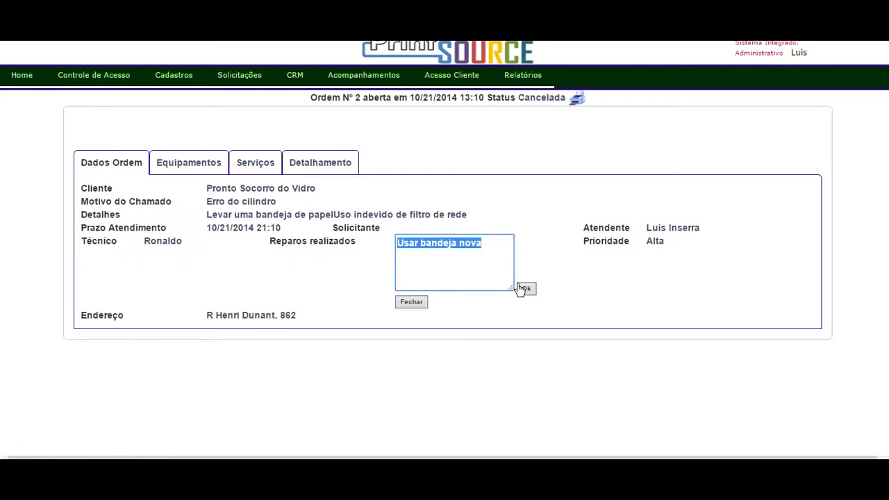
left_click(414, 303)
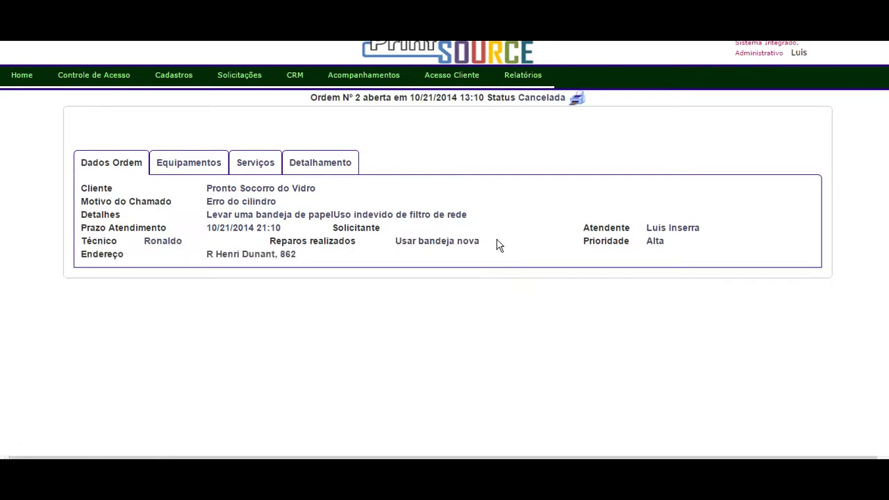
Set the order's Prioridade to Normal.
left_click(657, 244)
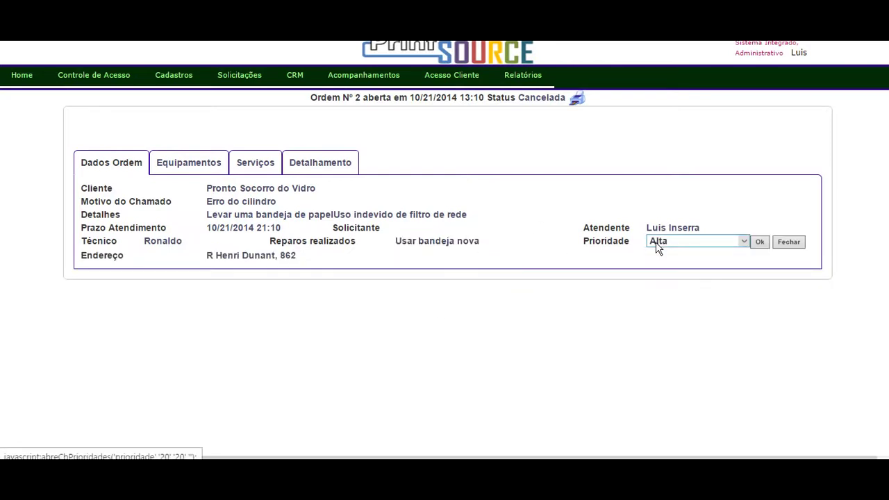
left_click(745, 246)
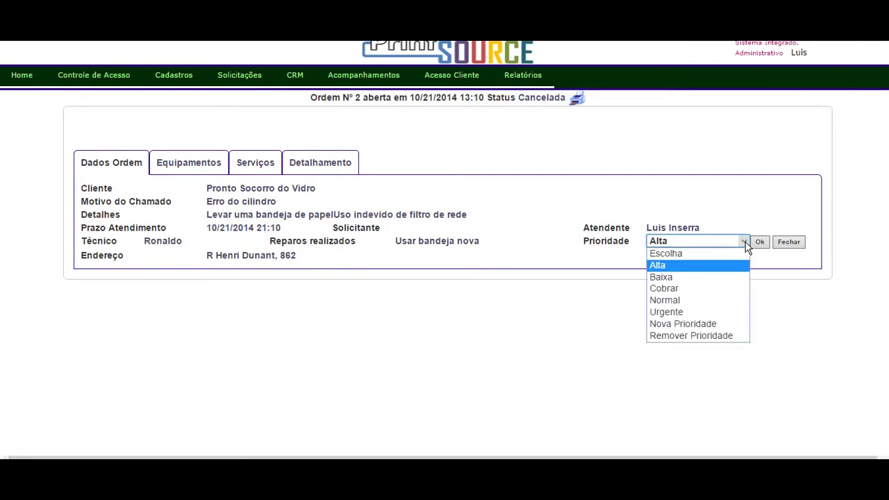
left_click(678, 300)
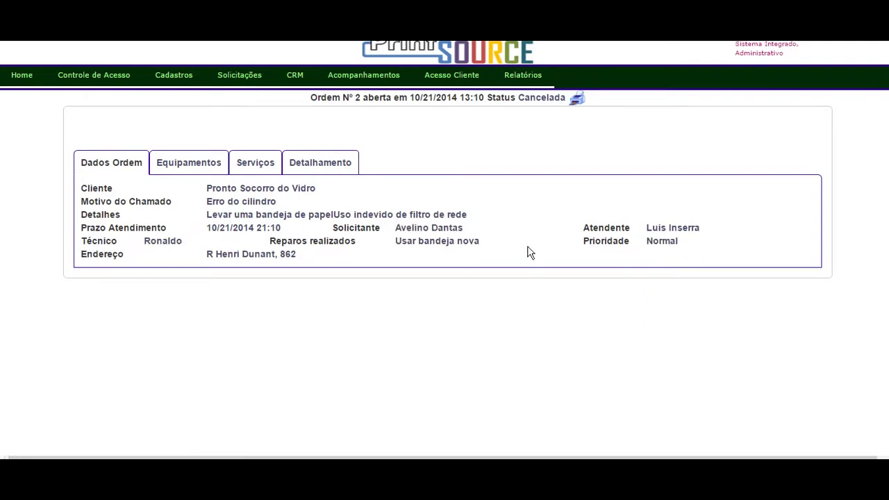
Select the client's registered address for the order's Endereço and save it.
left_click(236, 255)
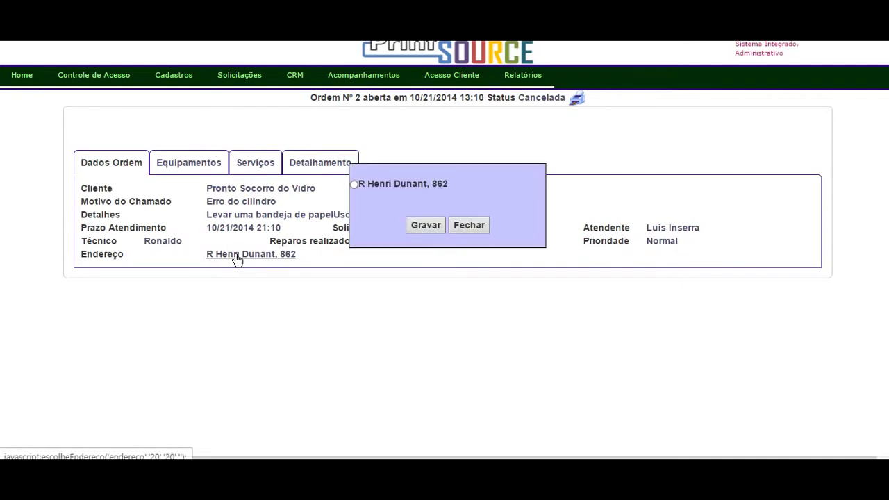
left_click(354, 184)
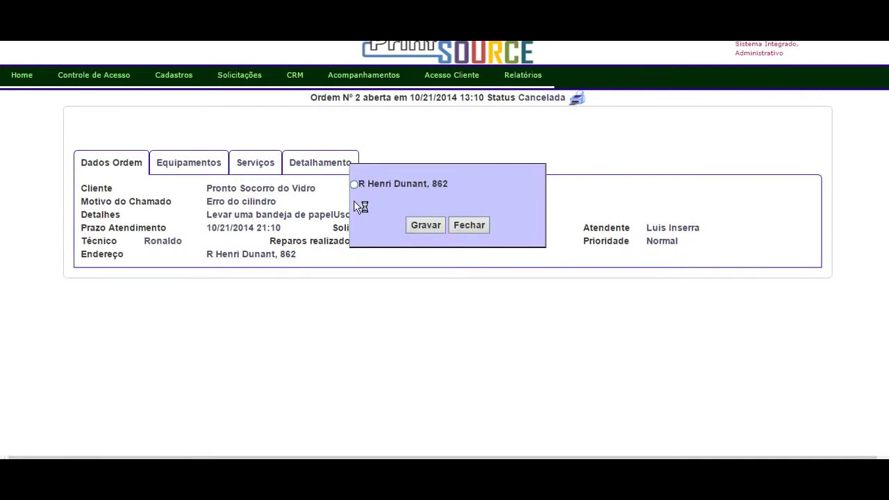
left_click(438, 225)
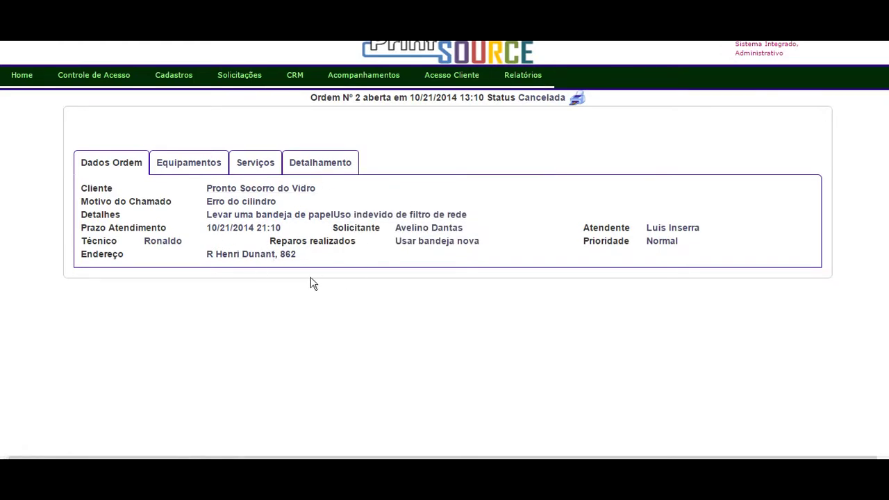
View the order's Equipamentos list and its Serviços checklist.
left_click(206, 160)
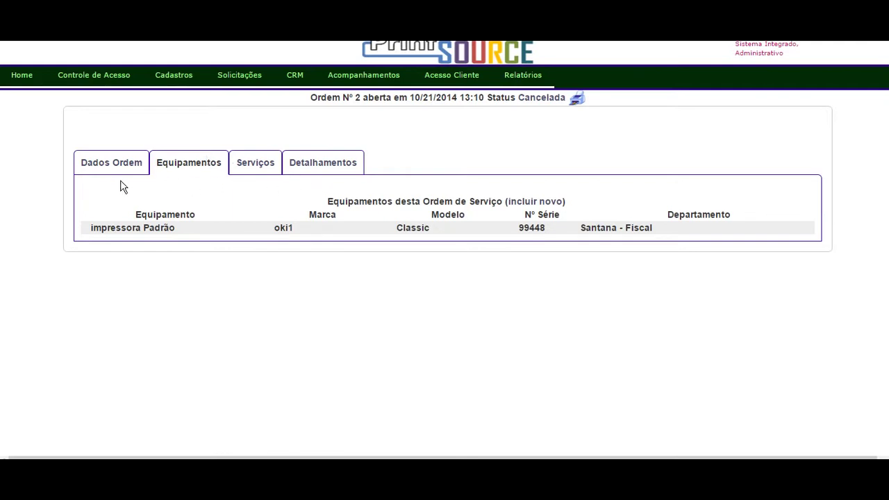
left_click(269, 168)
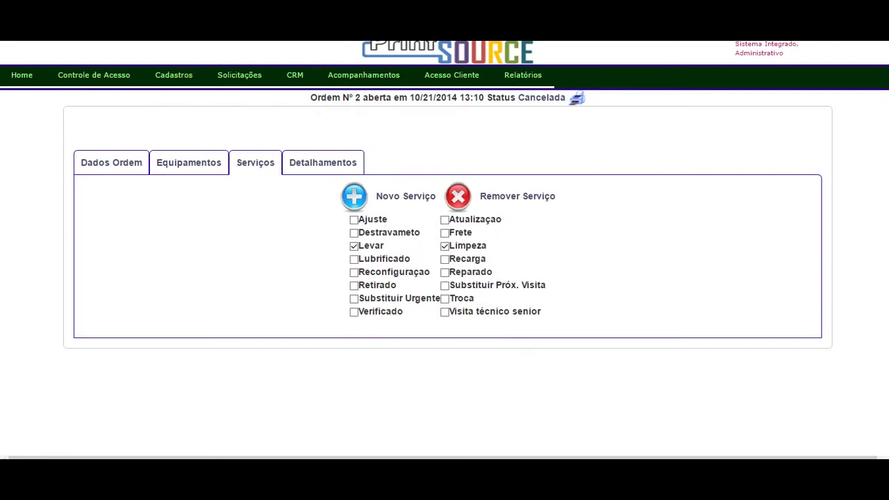
Check the price of the Limpeza service in the Serviços registry, closing its entry without changes.
mouse_move(175, 86)
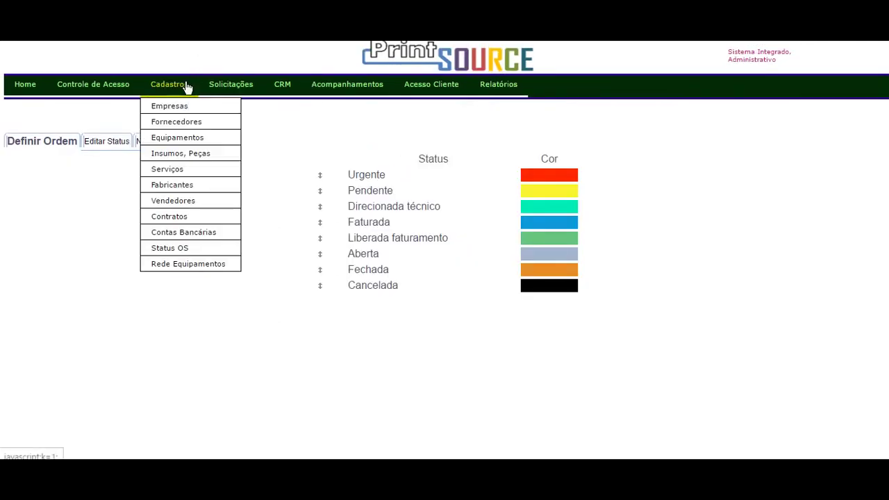
left_click(180, 176)
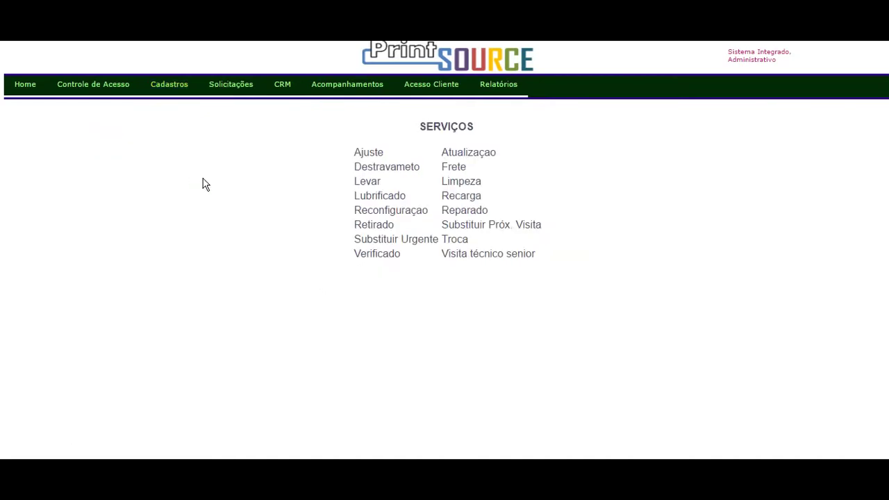
left_click(463, 186)
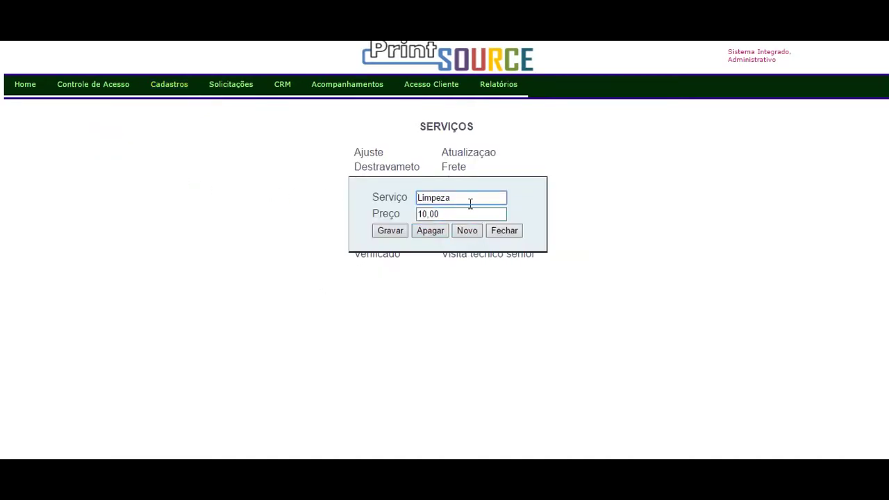
left_click(504, 230)
mouse_move(375, 95)
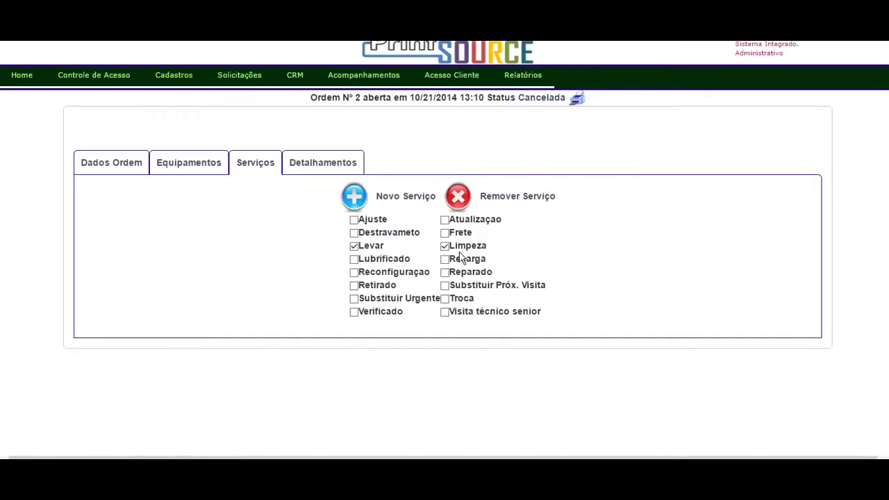
In the order's Detalhamentos, add the service Recarga as item 8.
left_click(323, 169)
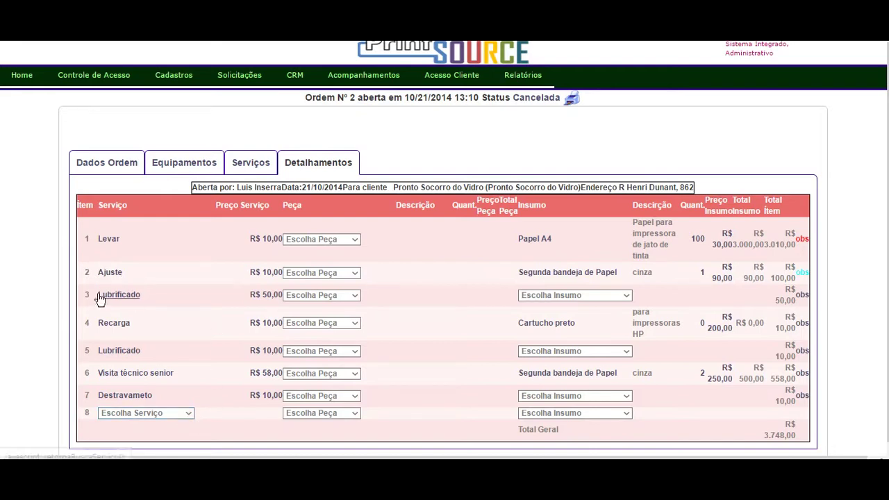
left_click(188, 415)
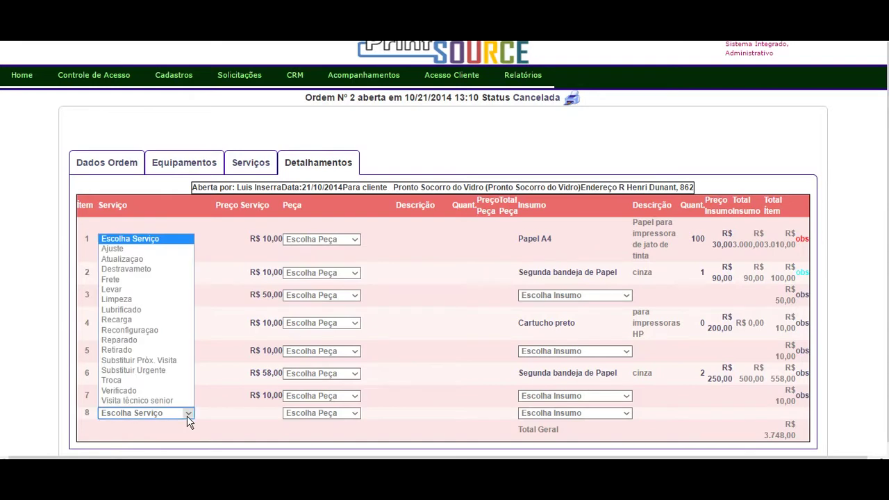
left_click(130, 319)
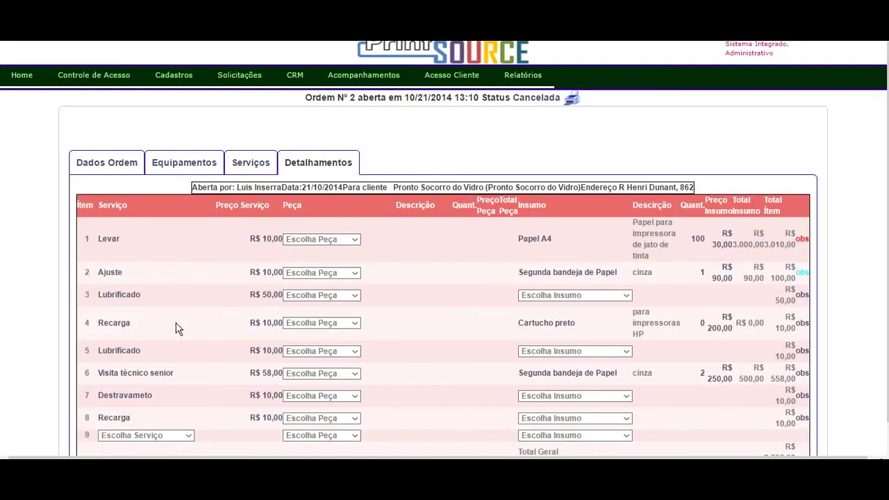
Set the Preço Serviço of item 8, Recarga, to 15,00 and save it.
left_click(268, 419)
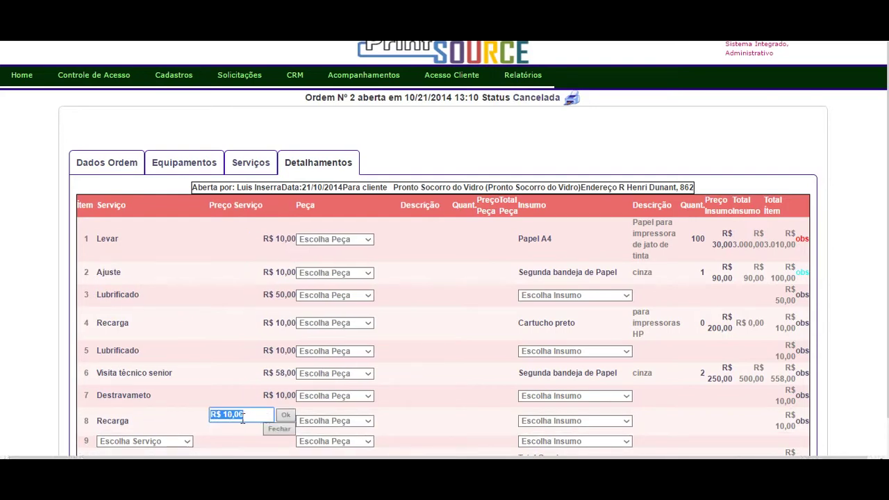
left_click(258, 415)
key("BackSpace")
key("BackSpace")
key("BackSpace")
key("BackSpace")
key("BackSpace")
key("BackSpace")
key("BackSpace")
key("BackSpace")
type("15,00")
left_click(285, 414)
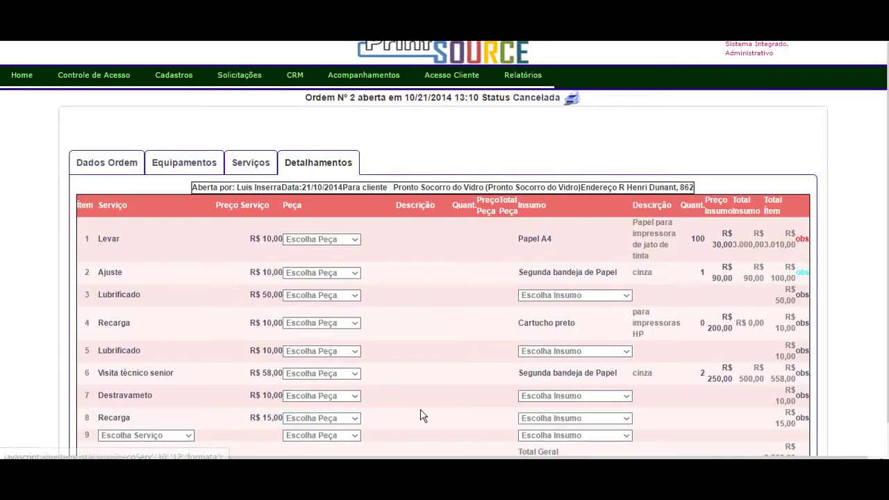
View the Insumo options available for item 8, Recarga, without choosing one.
left_click(623, 418)
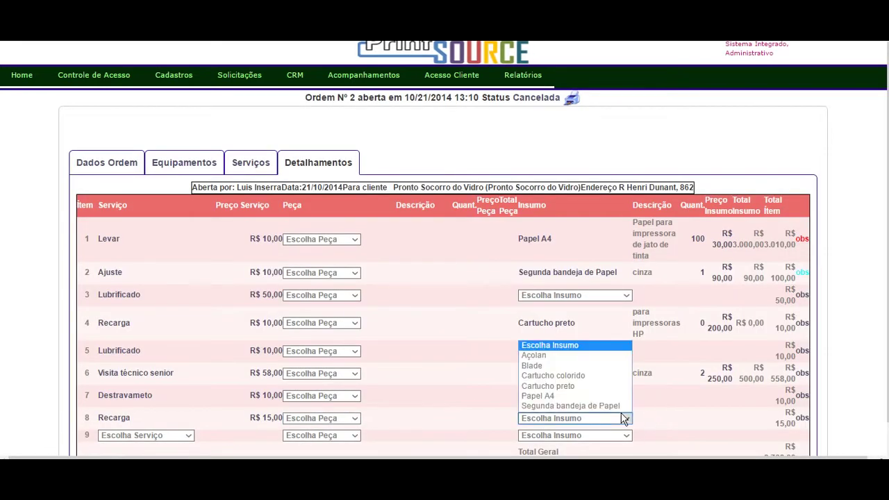
left_click(624, 420)
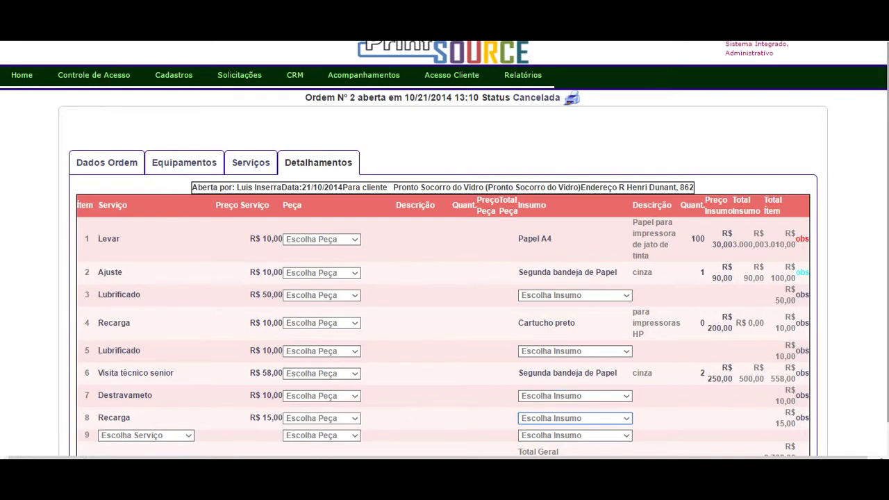
Generate the print version of the open service order and confirm printing it.
scroll(651, 344, "down", 1)
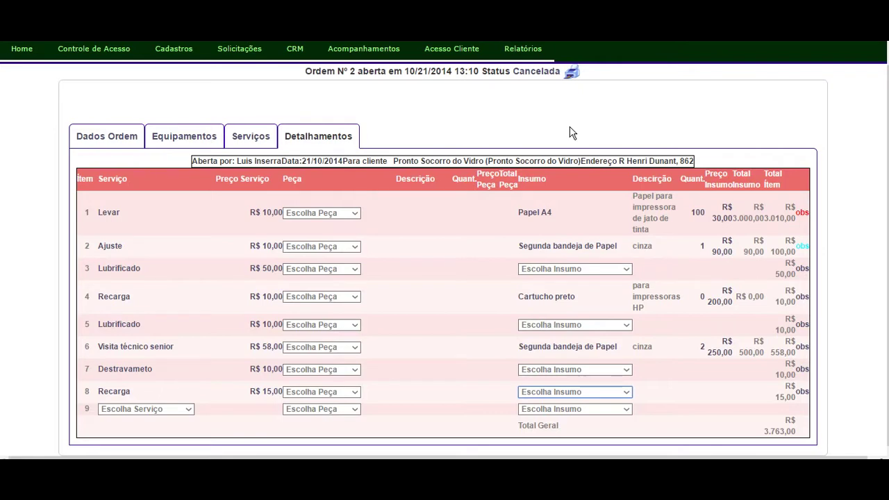
left_click(572, 73)
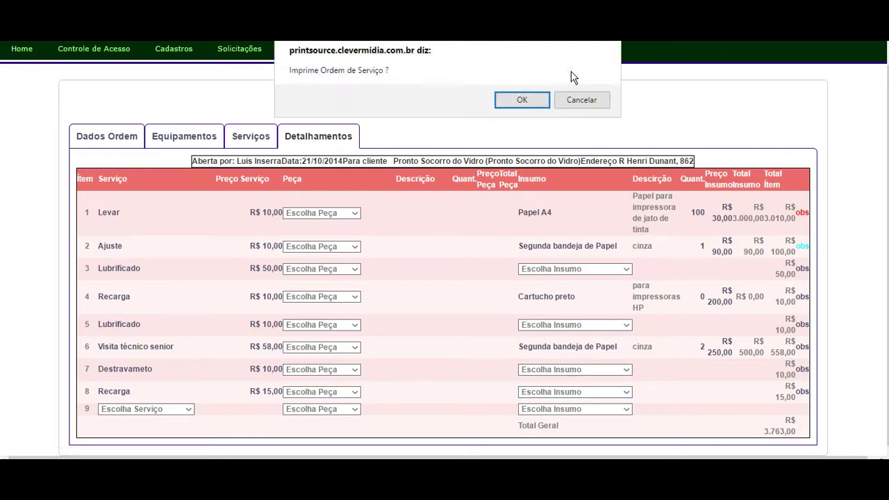
left_click(546, 102)
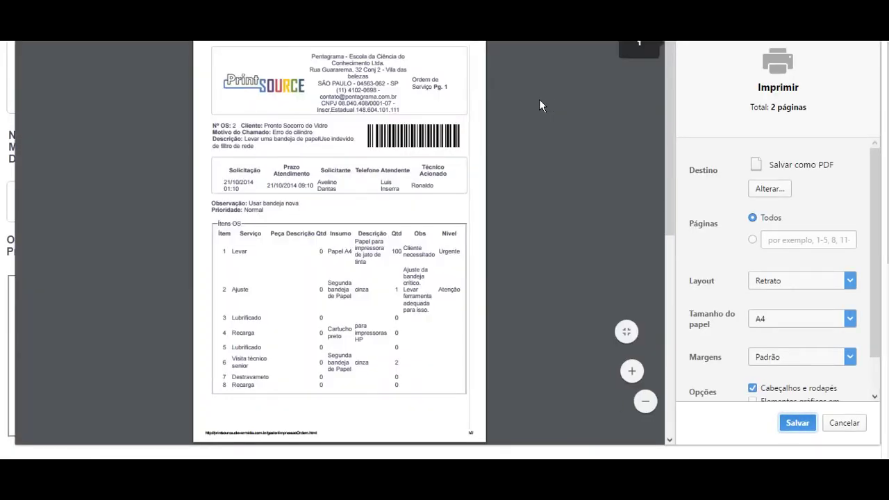
Review both pages of the service order in the print preview, then cancel printing without saving a PDF.
scroll(562, 212, "down", 6)
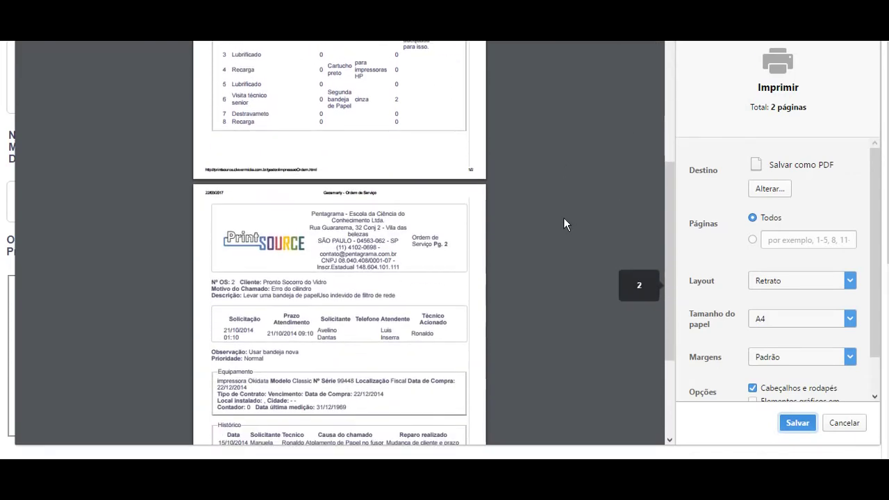
scroll(564, 222, "up", 5)
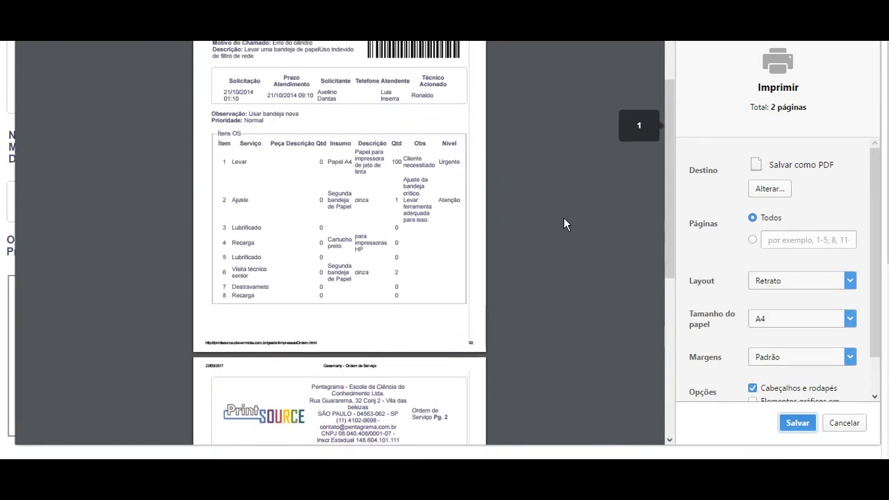
scroll(335, 195, "up", 3)
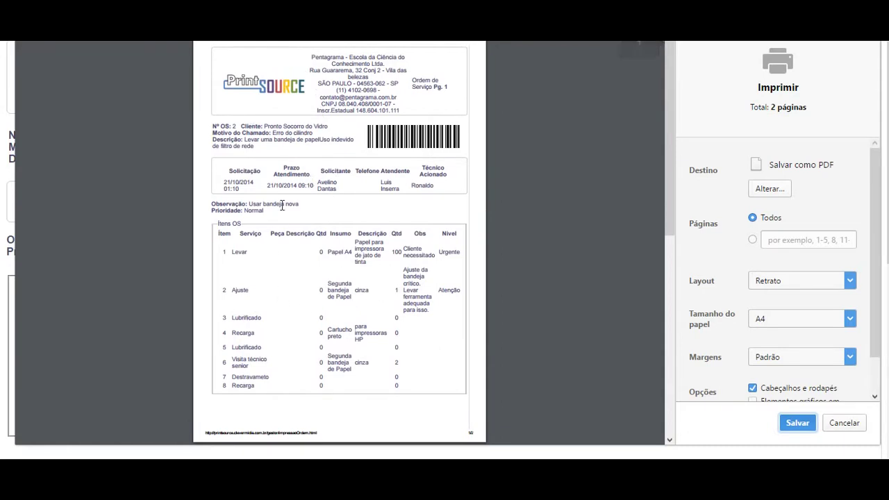
scroll(352, 241, "down", 2)
scroll(352, 241, "down", 4)
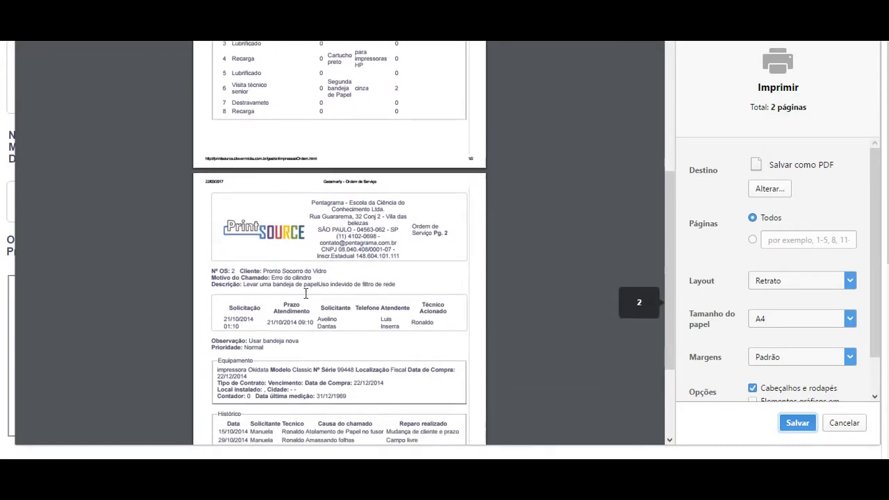
left_click(841, 423)
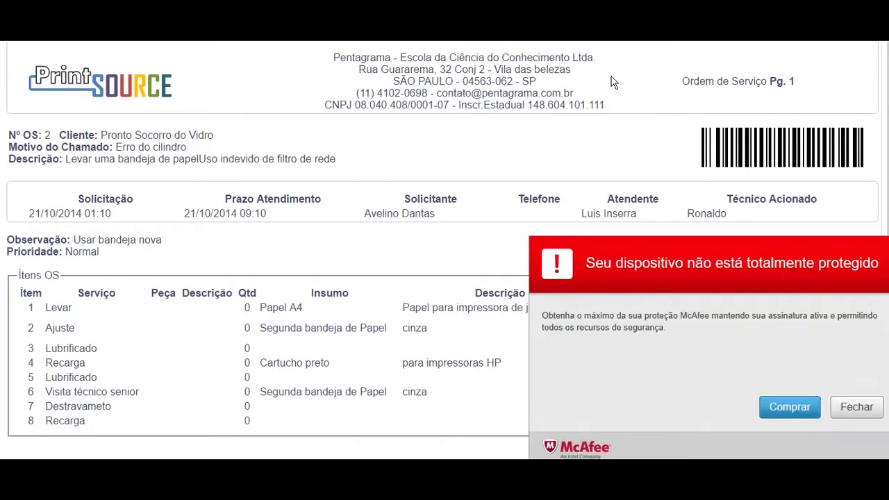
Dismiss the McAfee notice and examine the printable order's Ítens OS, Equipamento and Histórico sections.
left_click(855, 410)
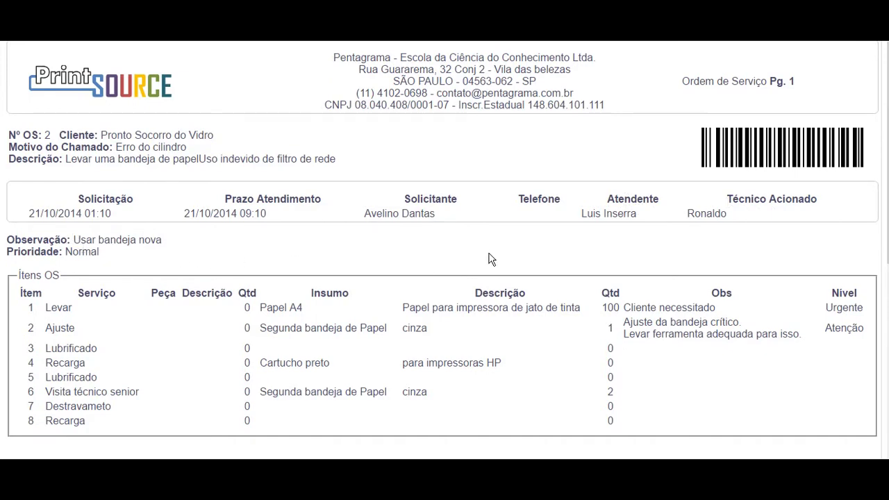
scroll(490, 250, "down", 3)
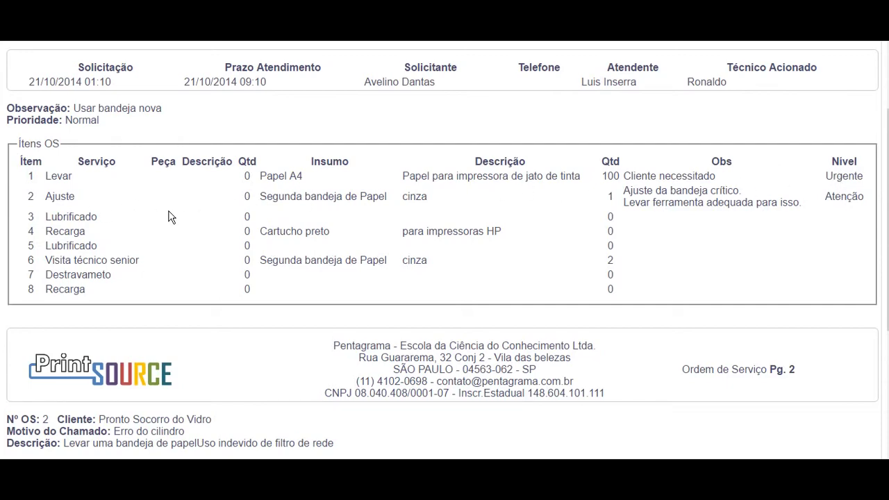
scroll(166, 213, "down", 1)
scroll(160, 212, "down", 3)
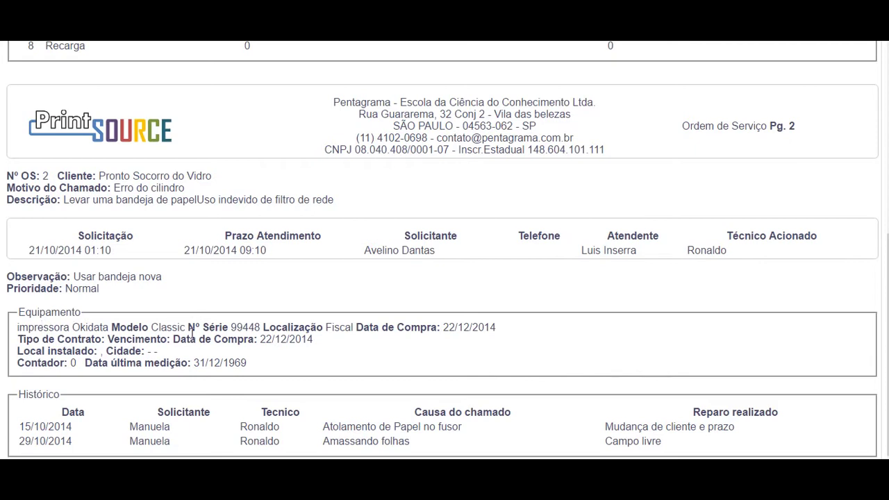
double_click(339, 327)
left_click(382, 345)
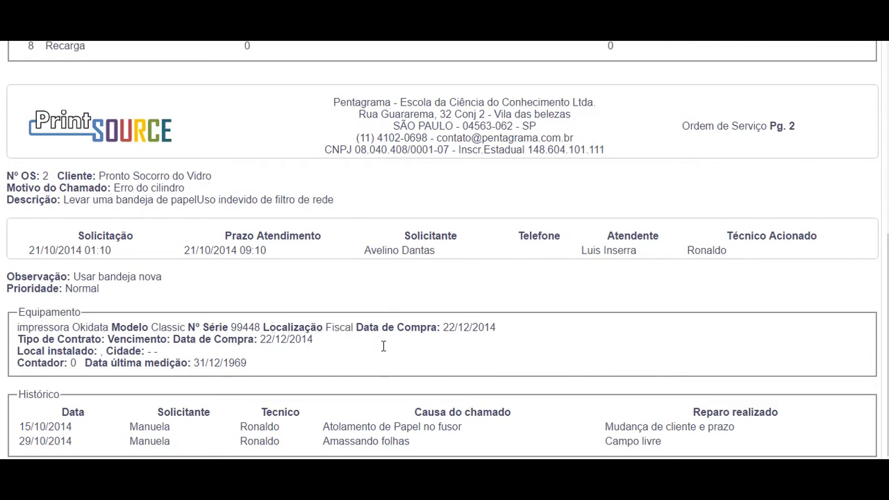